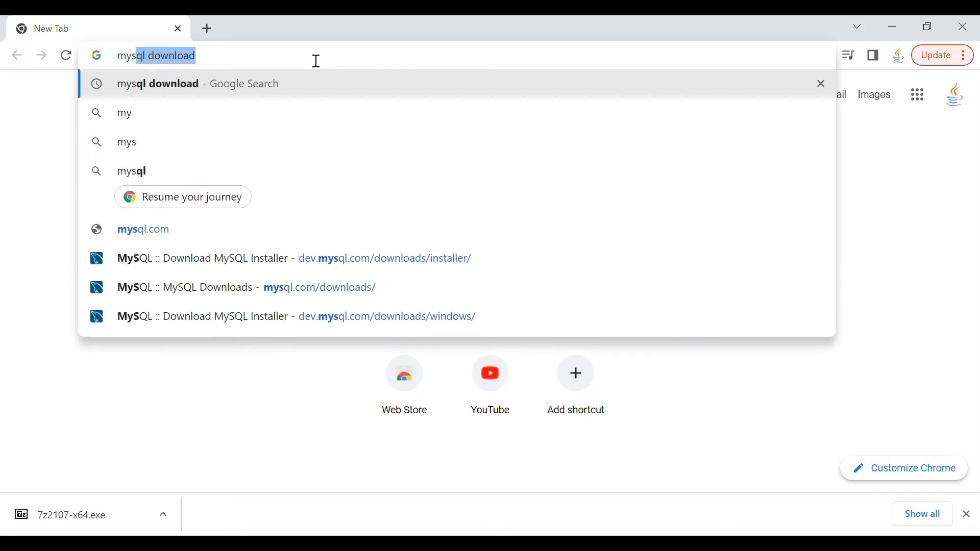
Run a Google search for 'mysql download' and open the MySQL Downloads result
key(Return)
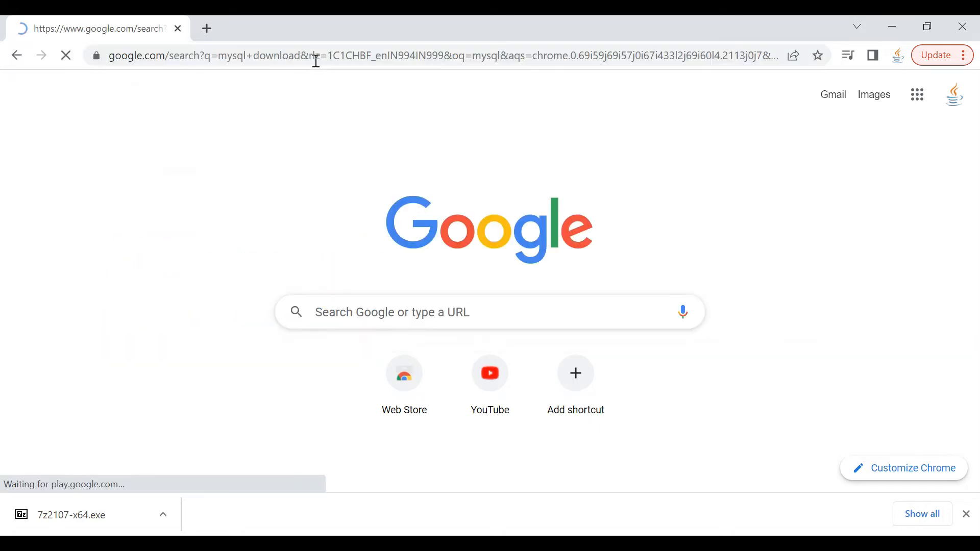
scroll(174, 179, down, 1)
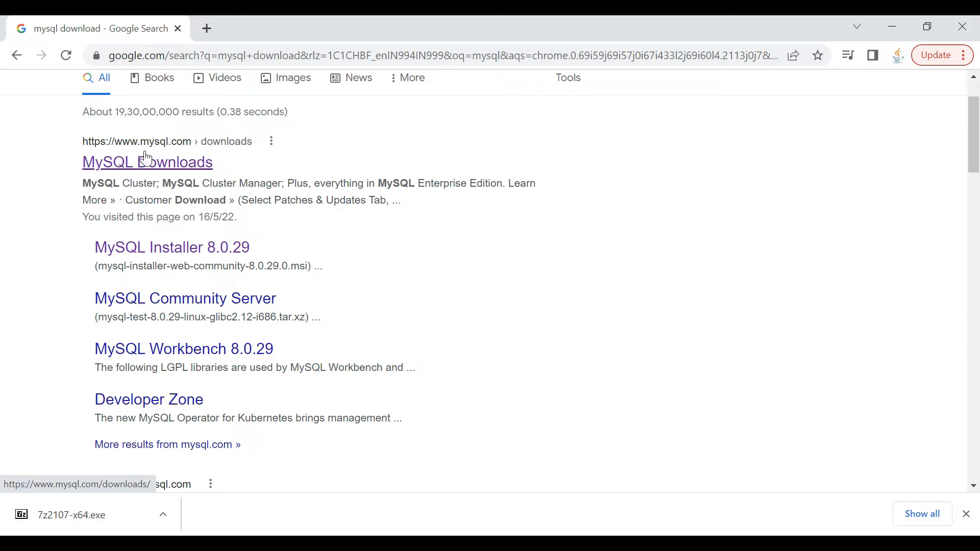
click(144, 149)
Go from MySQL Downloads through Community (GPL) Downloads to the MySQL Installer for Windows 8.0.29 page
click(145, 164)
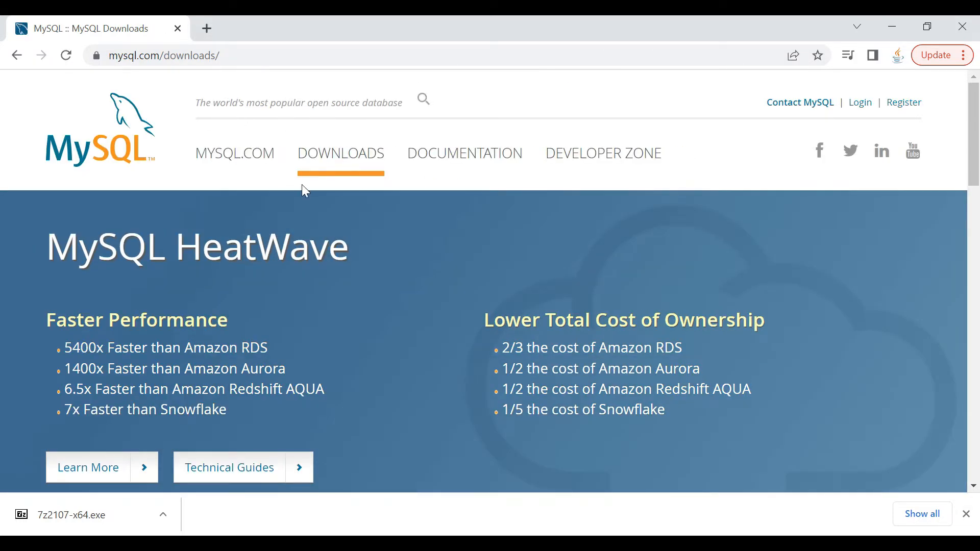
scroll(301, 193, down, 12)
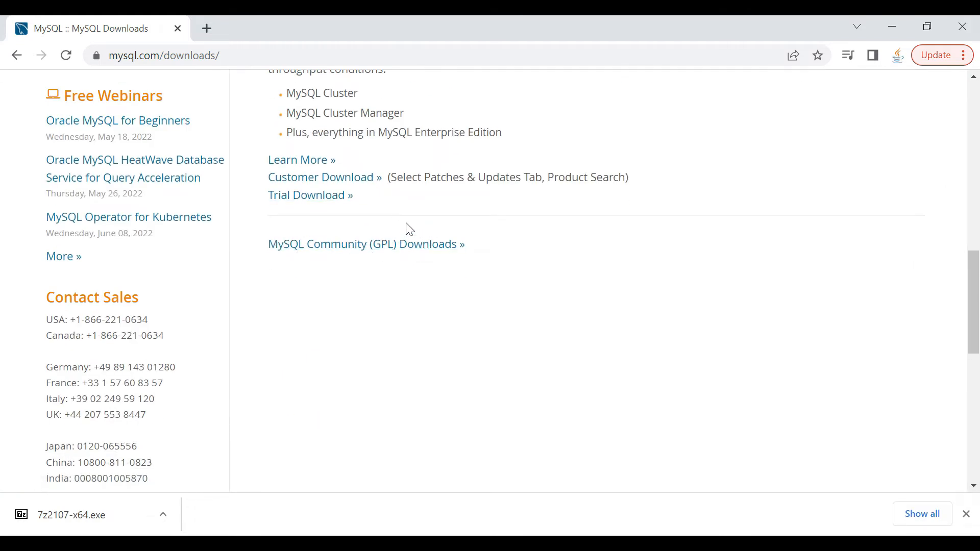
click(350, 245)
scroll(328, 210, down, 1)
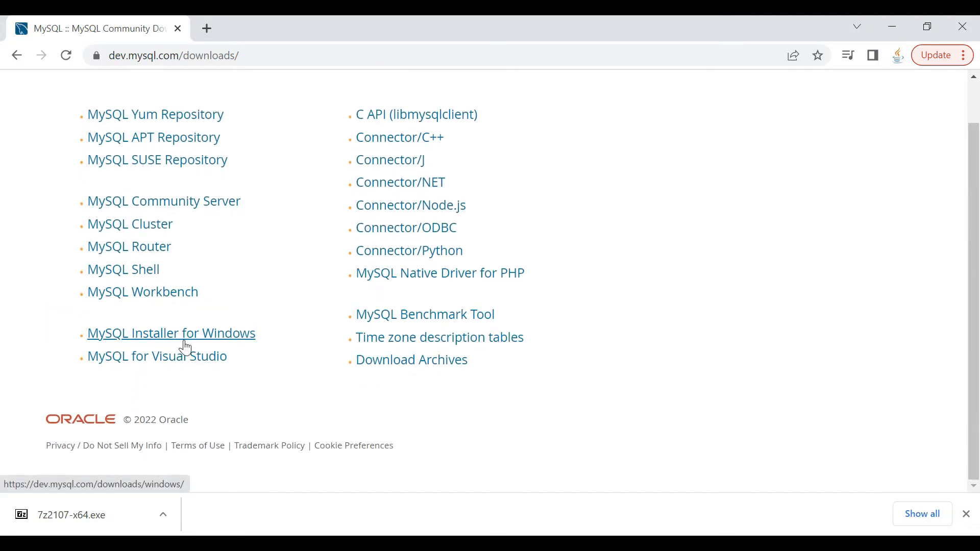
click(110, 346)
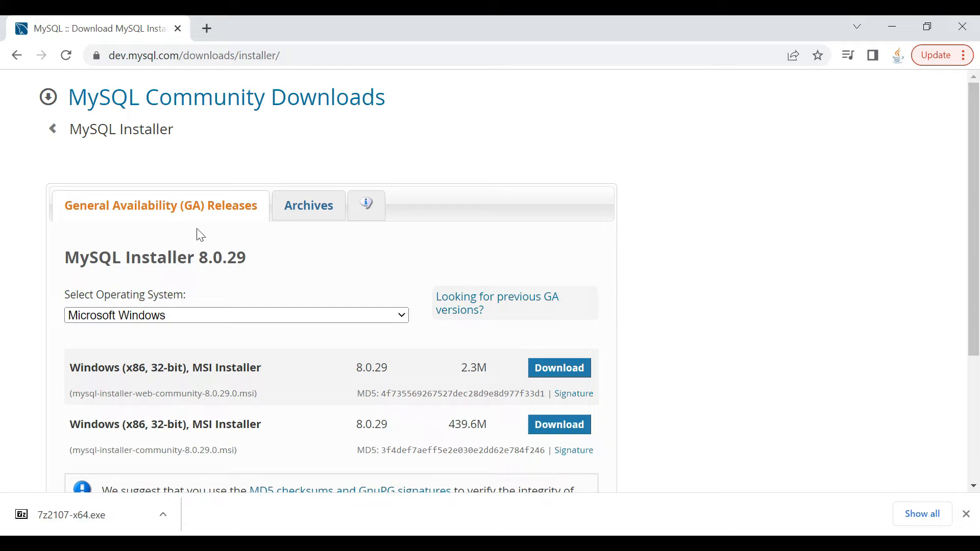
scroll(224, 260, down, 1)
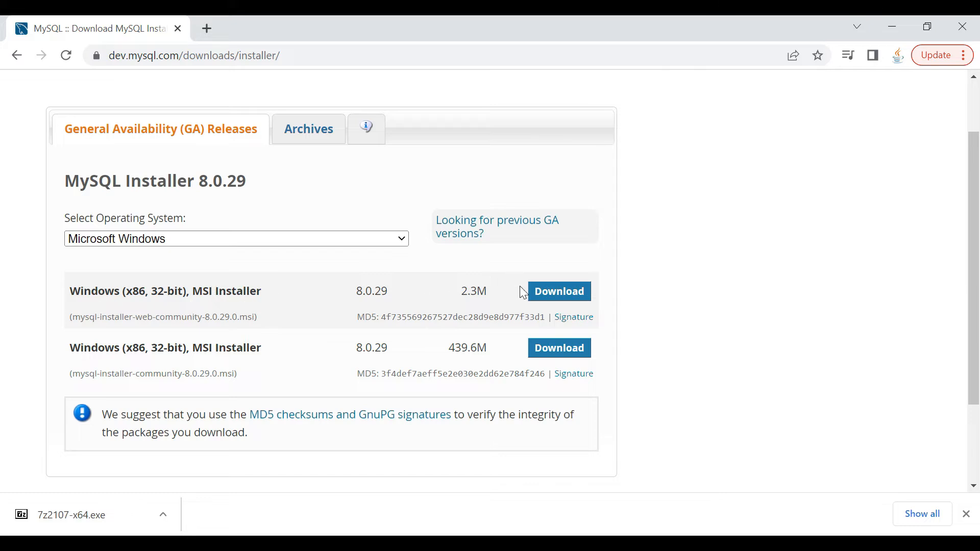
Download the 2.3M mysql-installer-web-community-8.0.29.0 MSI without logging in, and show it in the Downloads folder
click(565, 292)
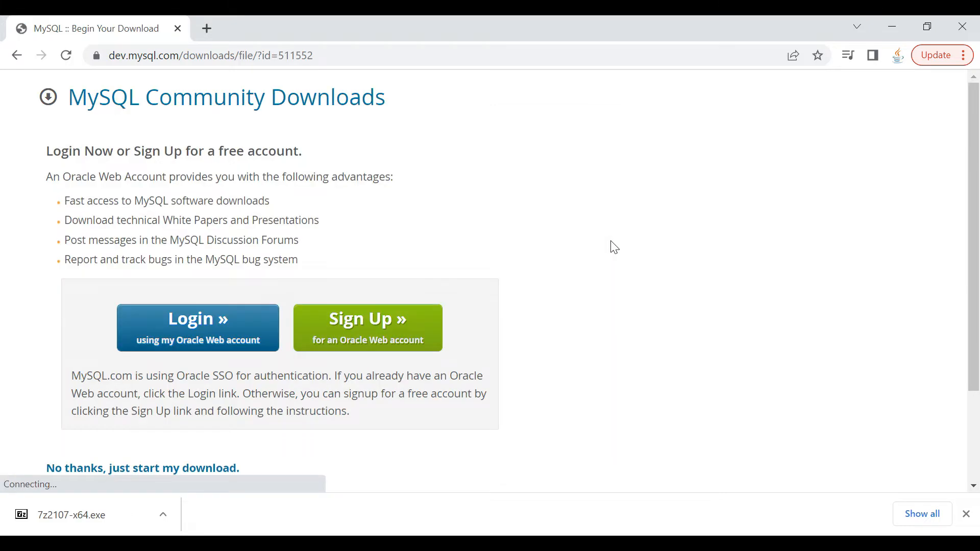
scroll(327, 230, down, 2)
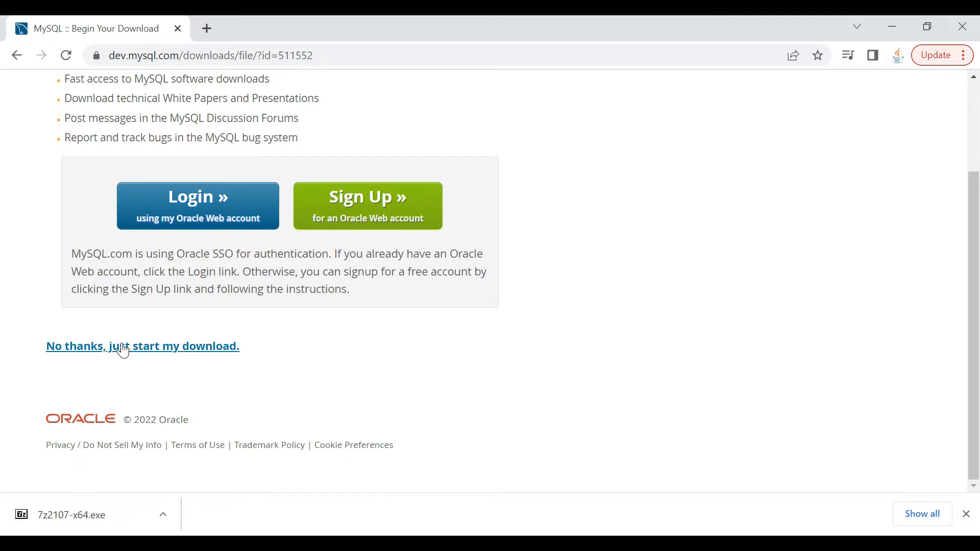
scroll(186, 309, up, 1)
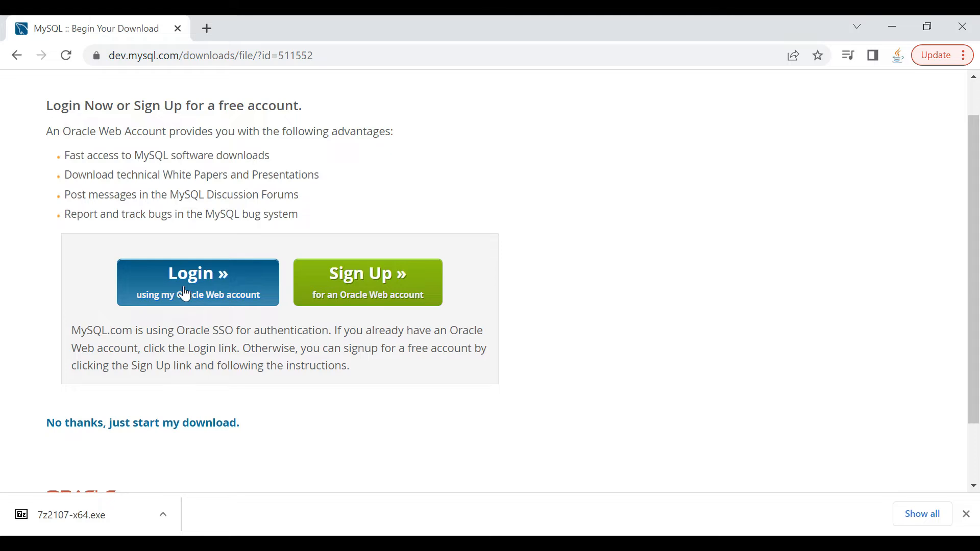
scroll(230, 176, up, 1)
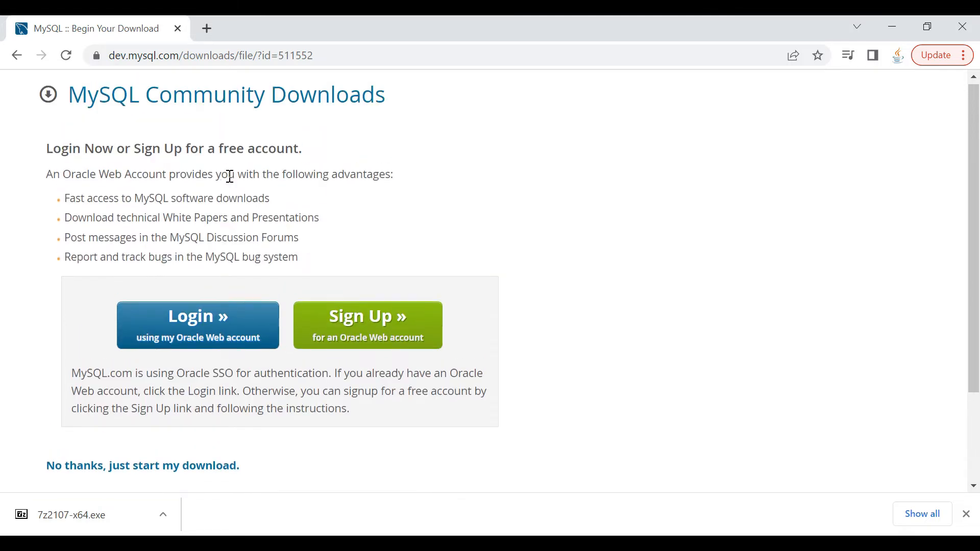
scroll(192, 223, down, 1)
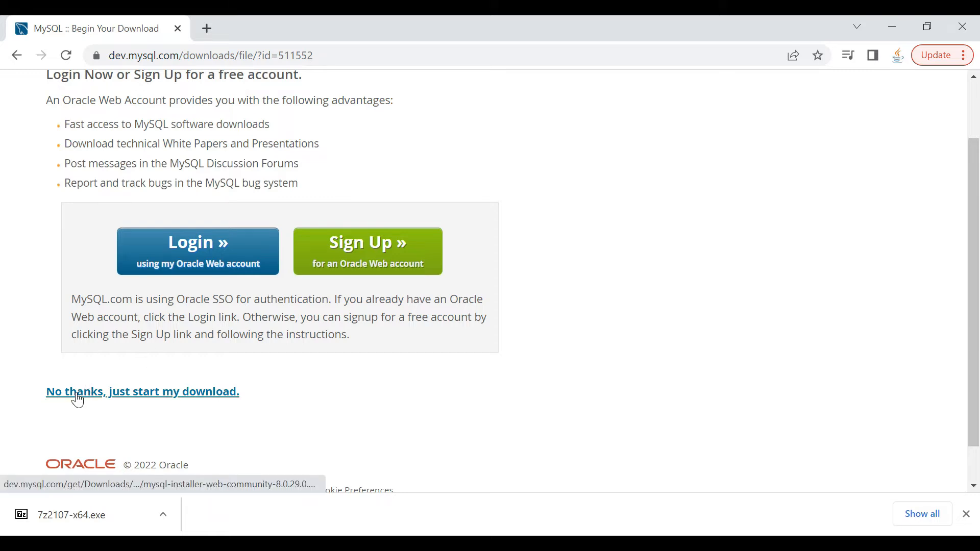
click(185, 391)
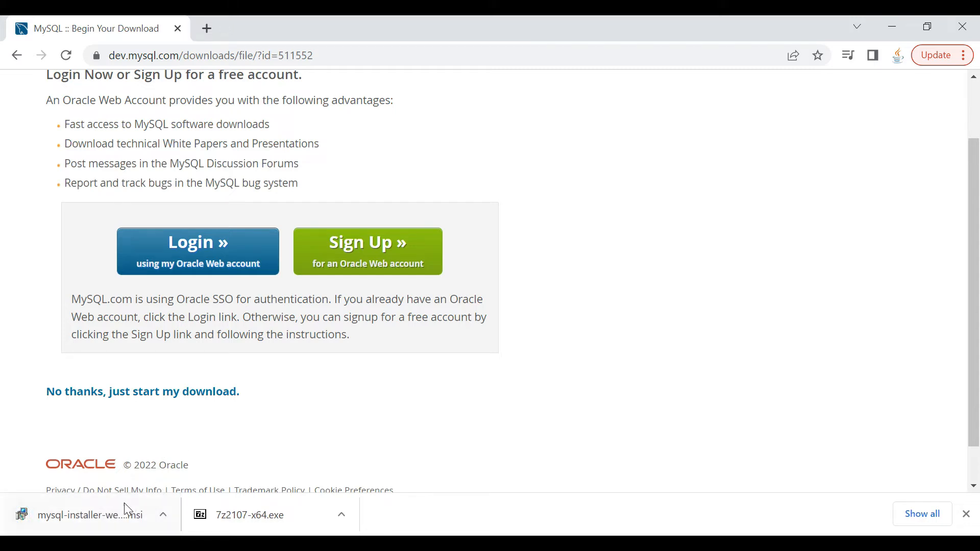
click(164, 516)
click(207, 464)
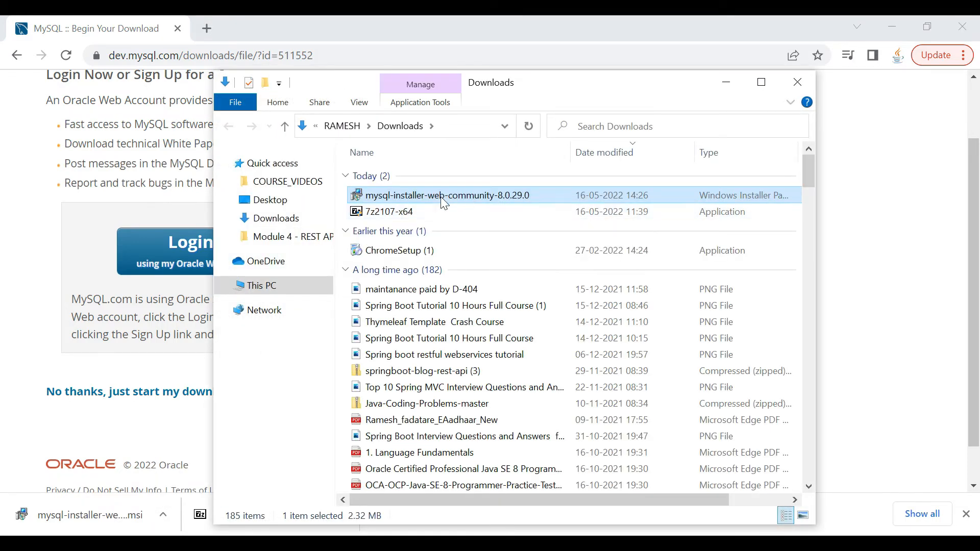
Launch mysql-installer-web-community-8.0.29.0 from Downloads, then minimize File Explorer and Chrome
double_click(441, 197)
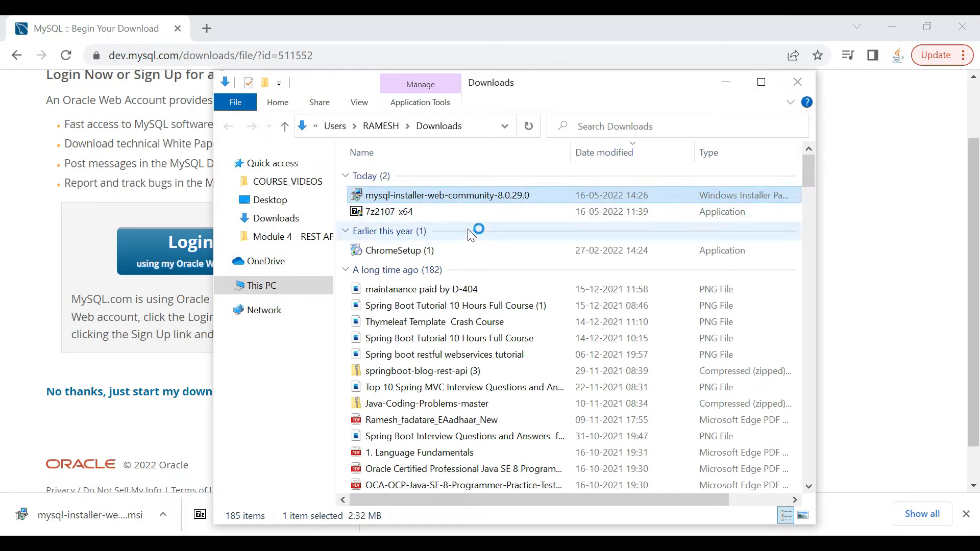
click(726, 84)
click(892, 26)
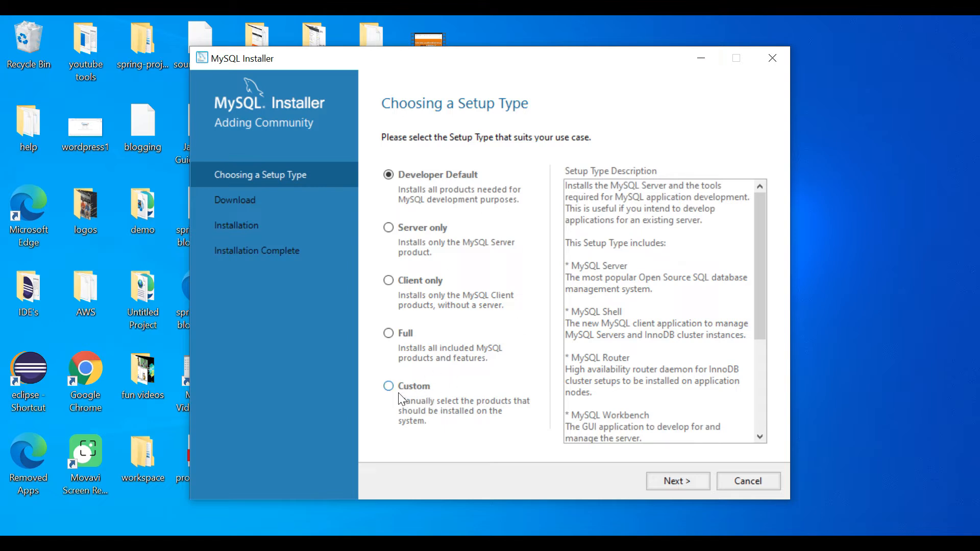
Choose the Custom setup type and add MySQL Server 8.0.29 - X64 to Products To Be Installed
click(422, 387)
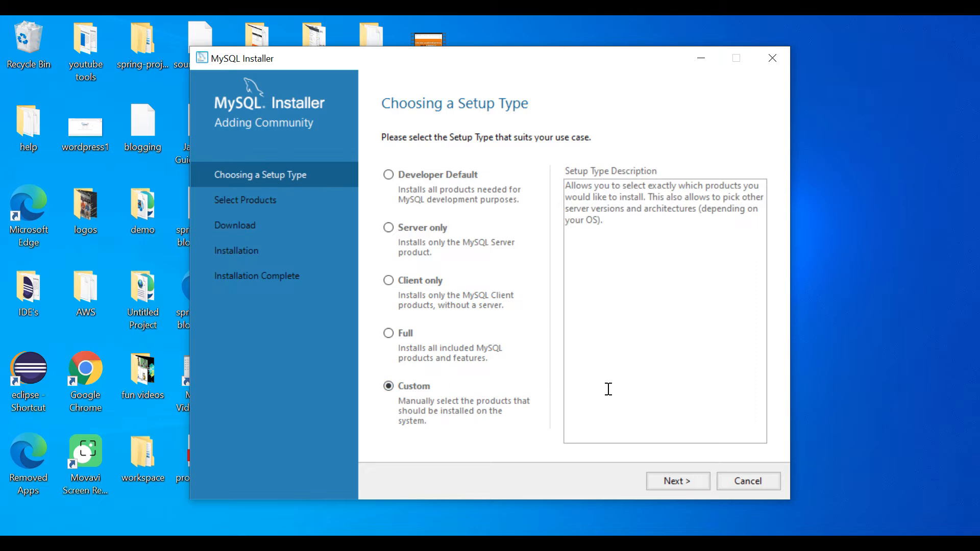
click(678, 481)
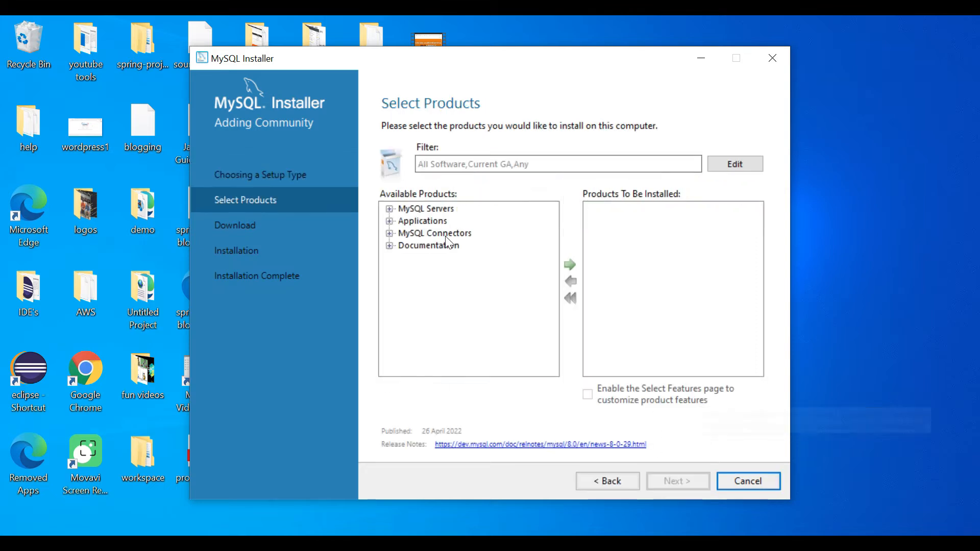
click(389, 209)
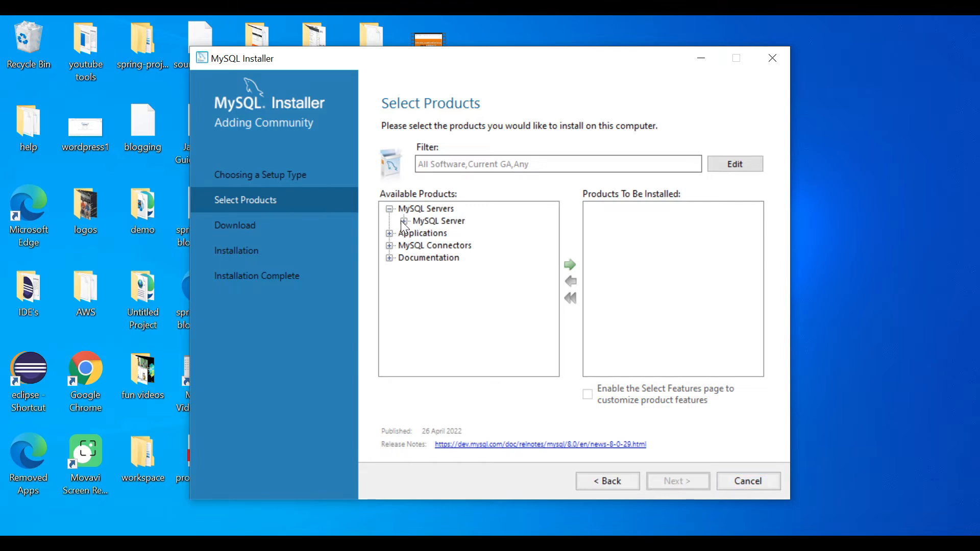
click(404, 221)
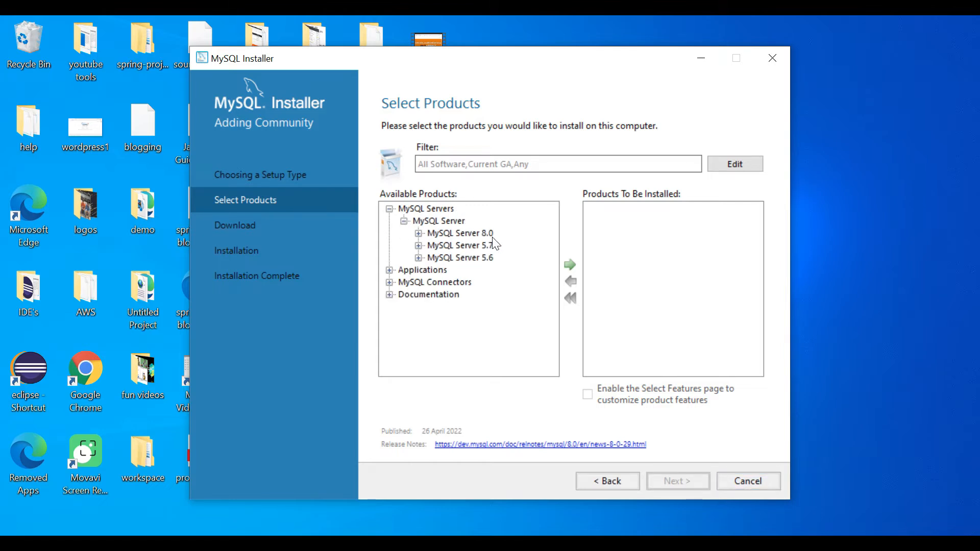
click(419, 234)
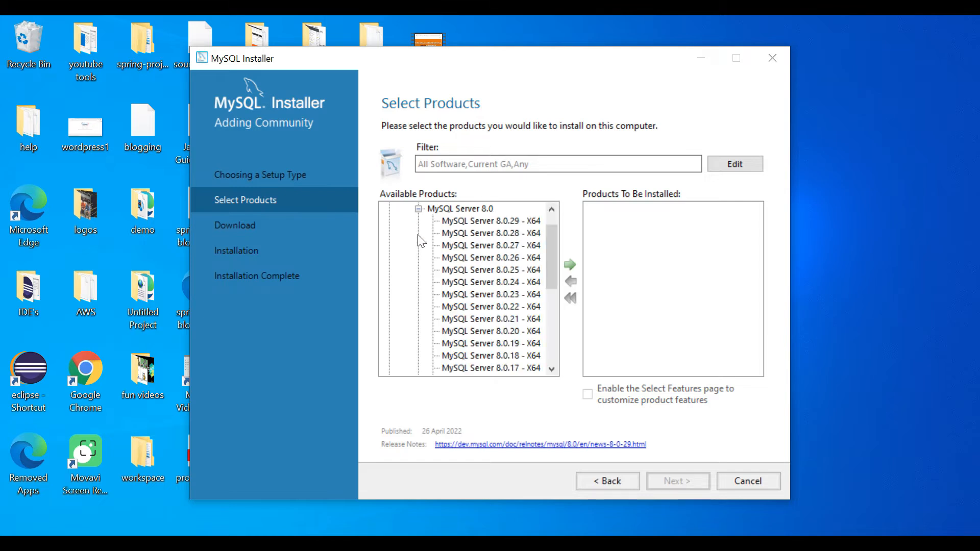
click(455, 221)
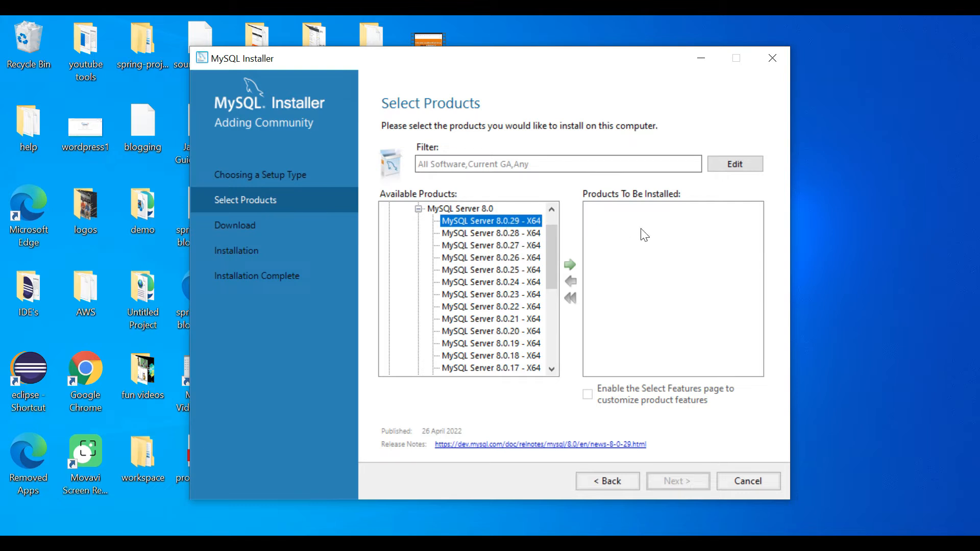
click(571, 264)
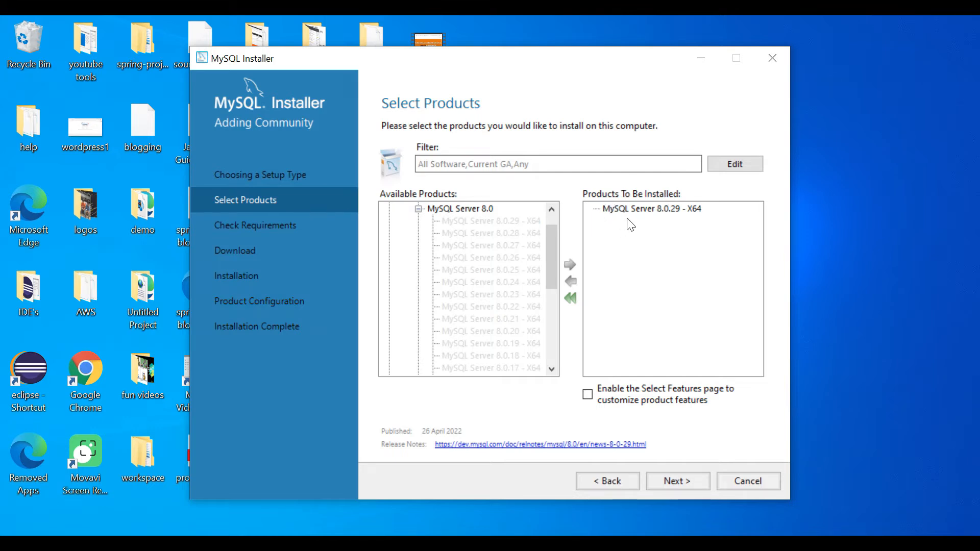
Add MySQL Workbench 8.0.29 from Applications to the products to be installed
click(418, 209)
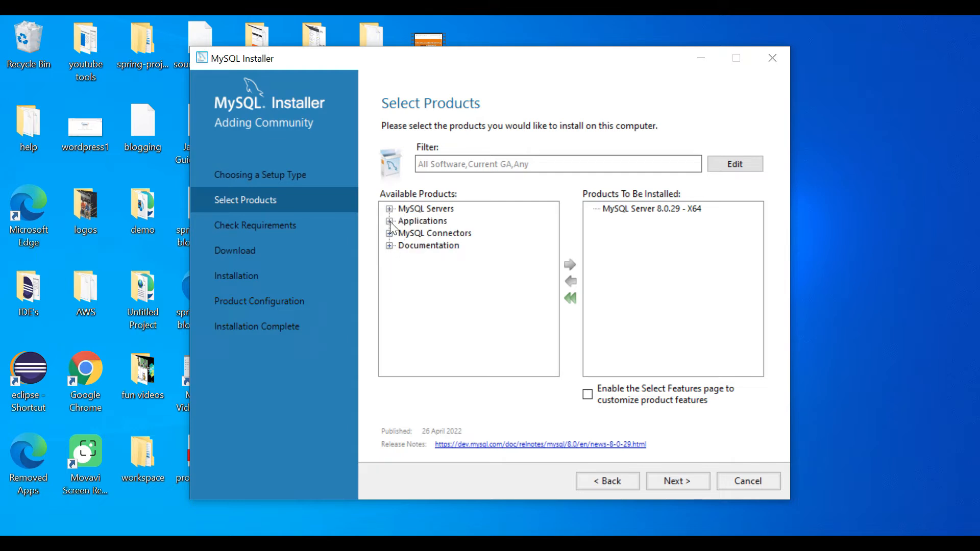
click(390, 222)
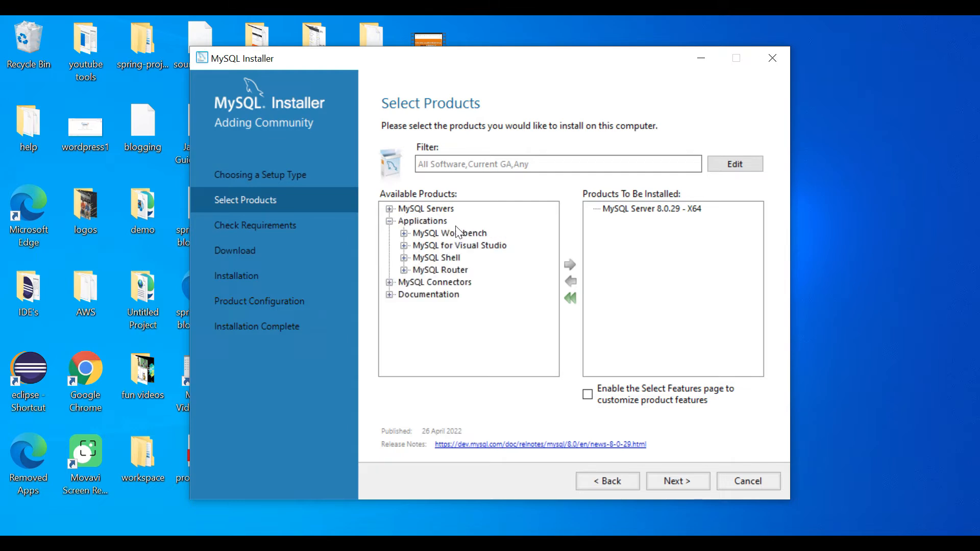
click(403, 234)
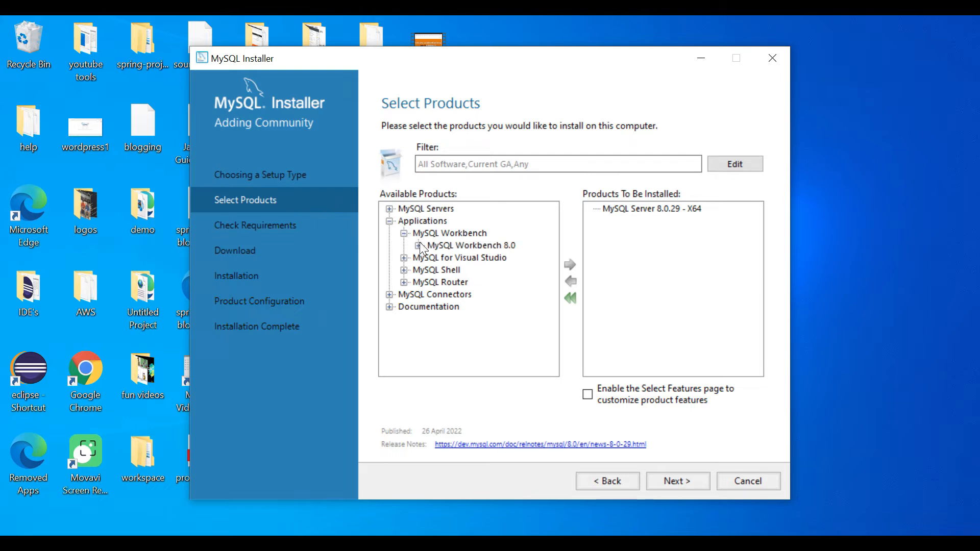
click(418, 244)
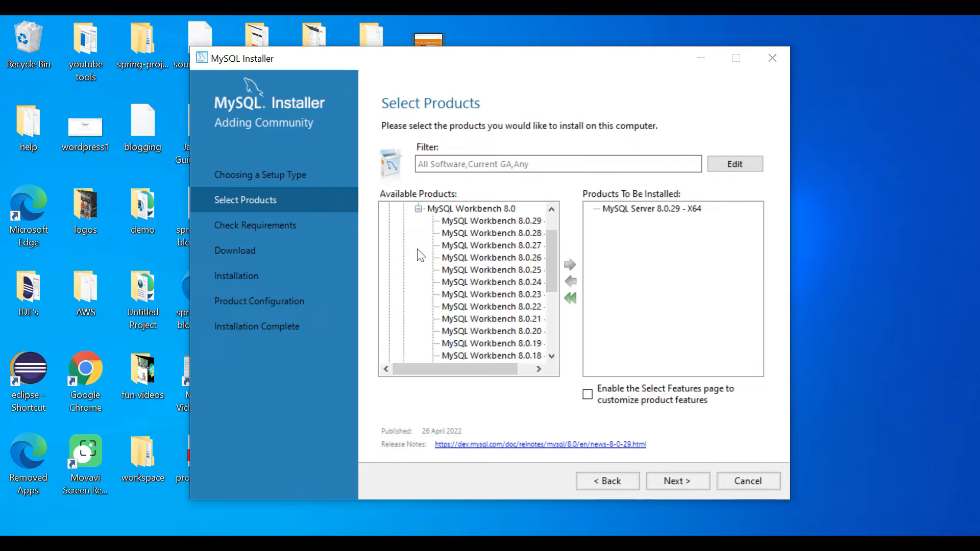
click(490, 221)
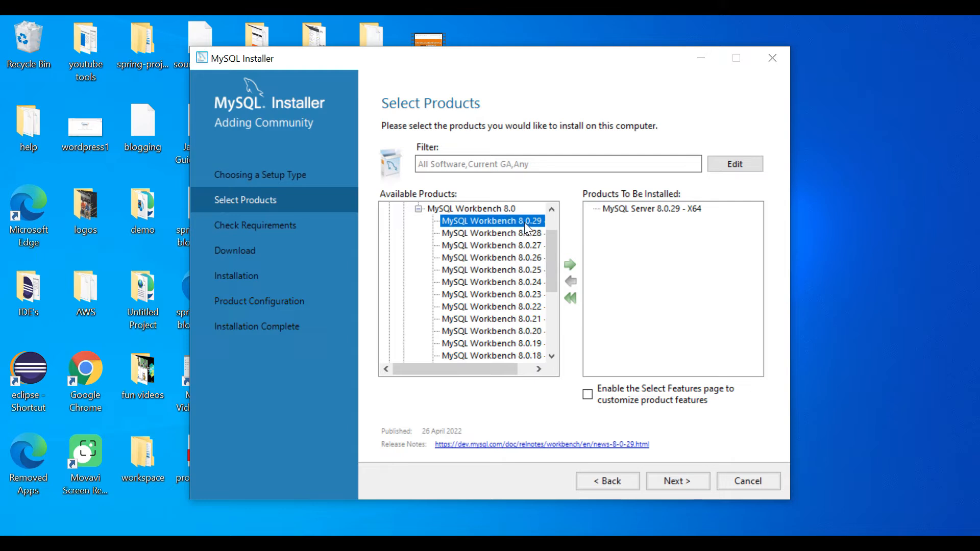
click(570, 264)
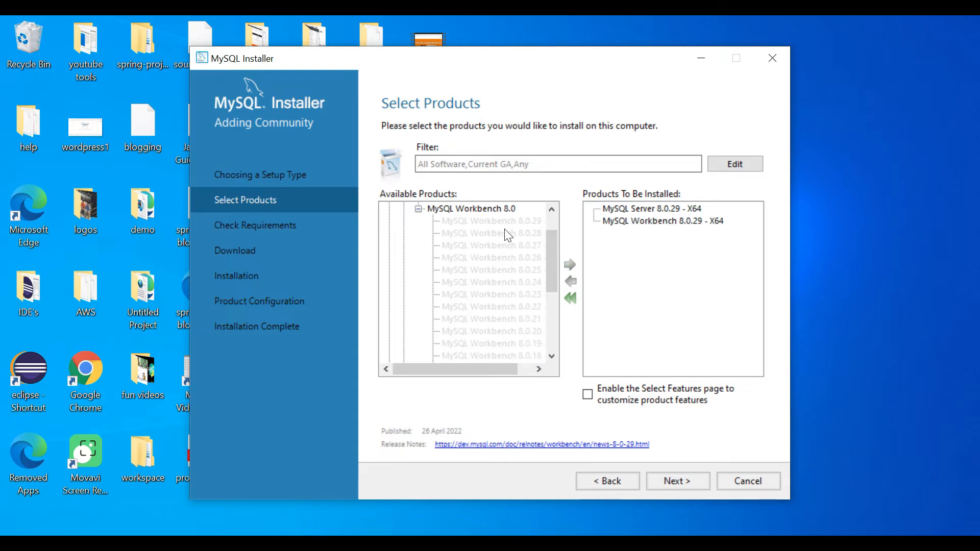
Add MySQL Shell 8.0.29 - X64 to the products to be installed
scroll(456, 246, up, 1)
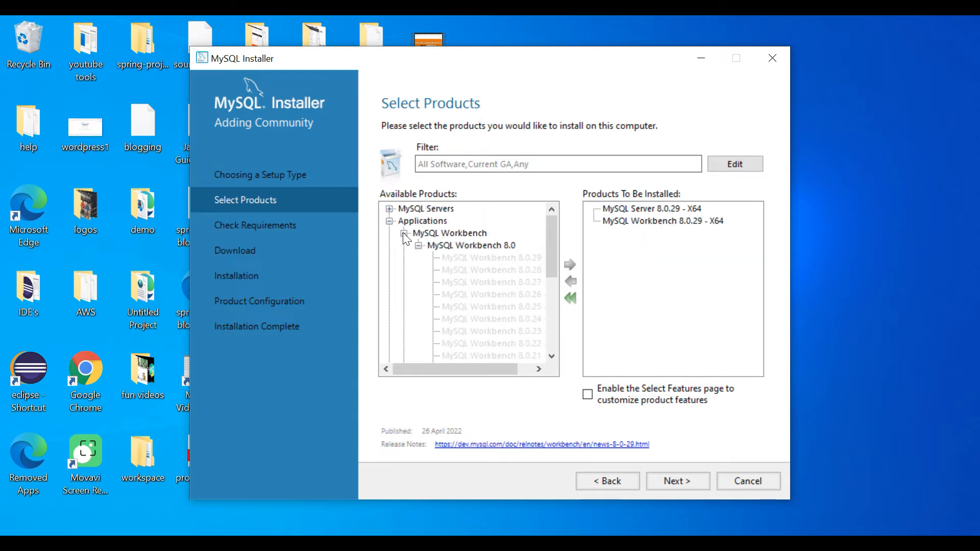
click(404, 233)
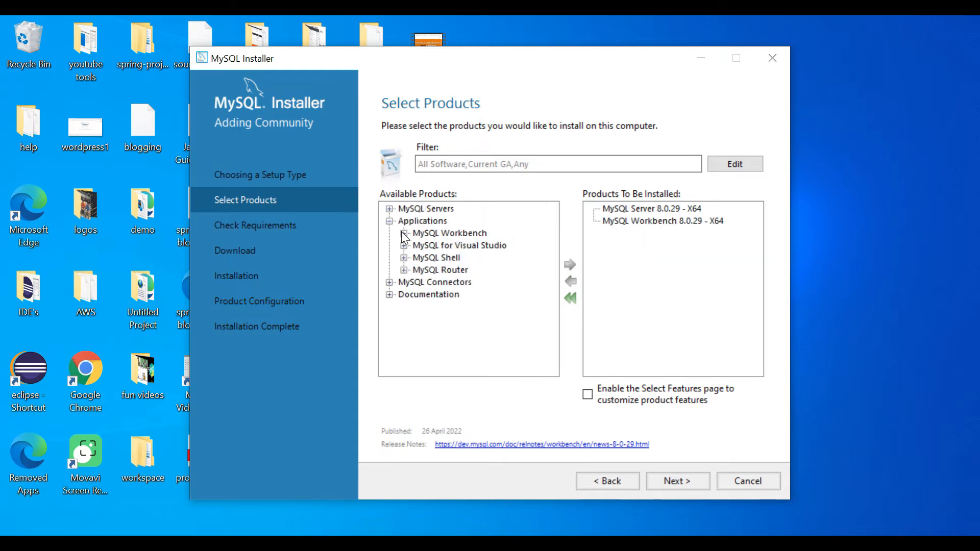
click(403, 257)
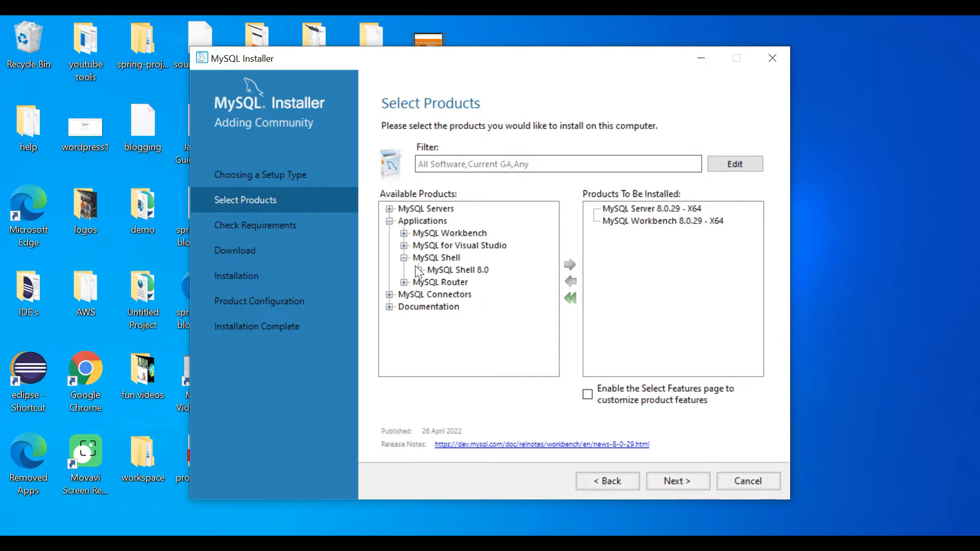
click(419, 270)
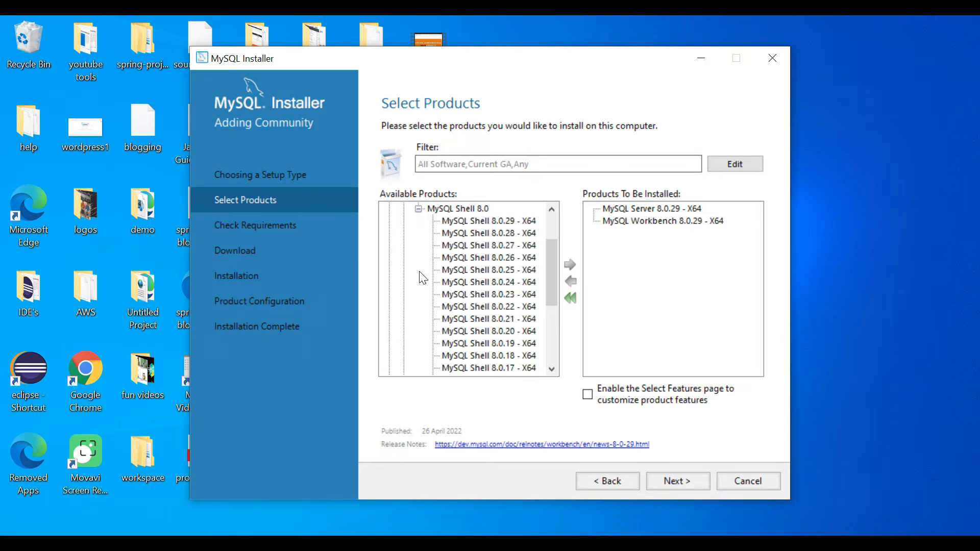
click(491, 220)
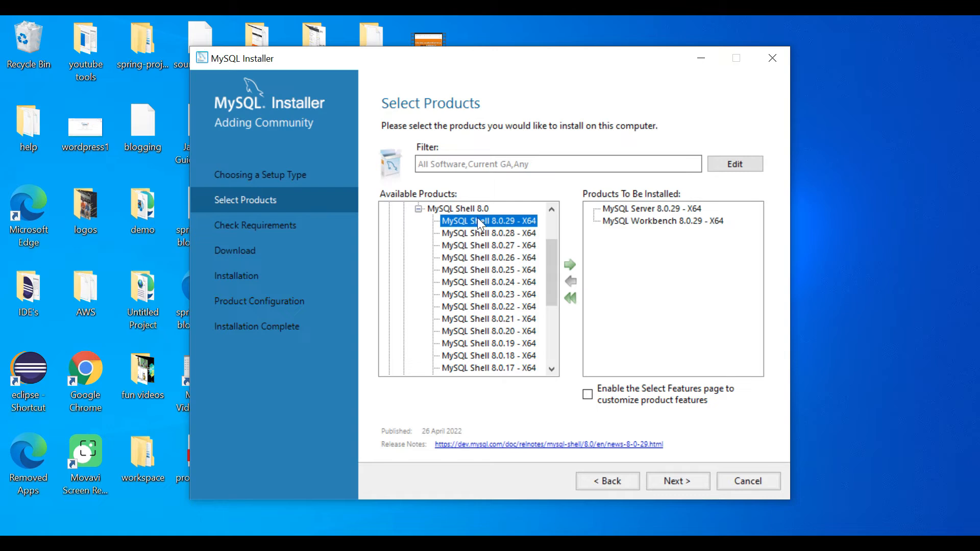
click(570, 264)
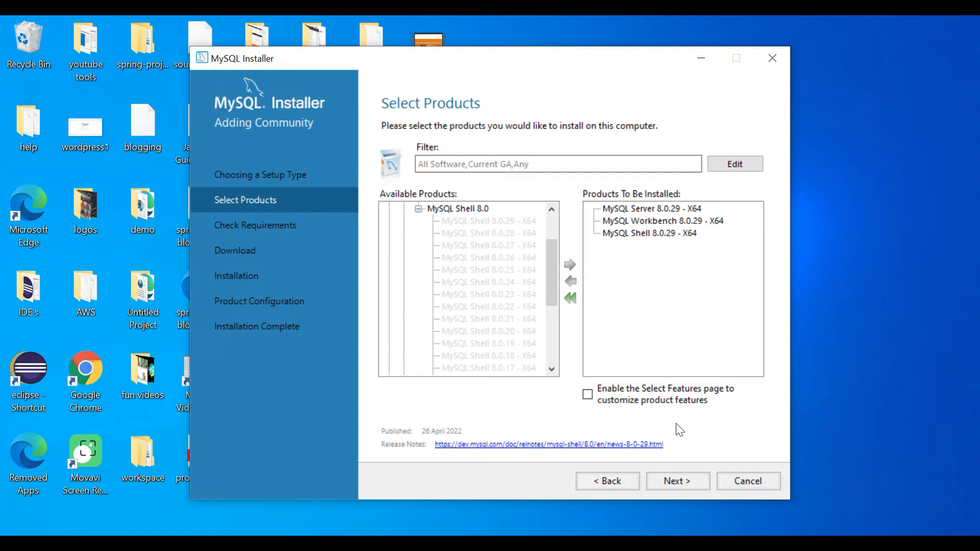
On Check Requirements, Execute to launch the Microsoft Visual C++ 2015-2019 Redistributable setup
click(680, 475)
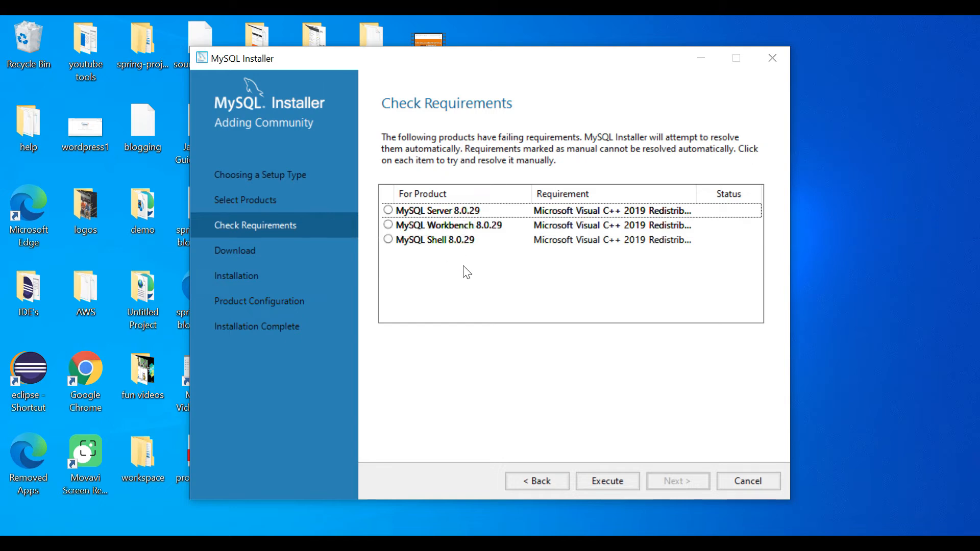
click(595, 479)
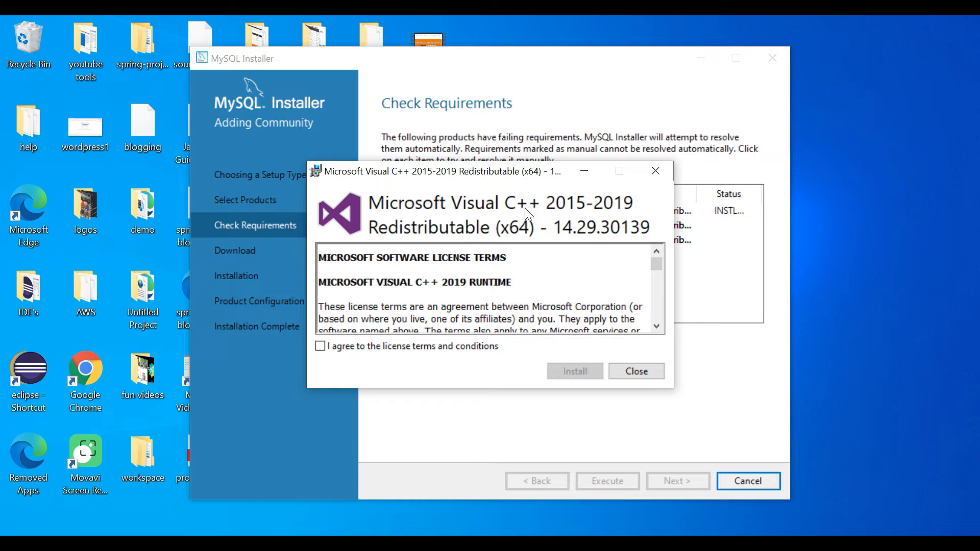
Accept the license, install the Visual C++ 2015-2019 x64 redistributable, and close the setup window
click(320, 346)
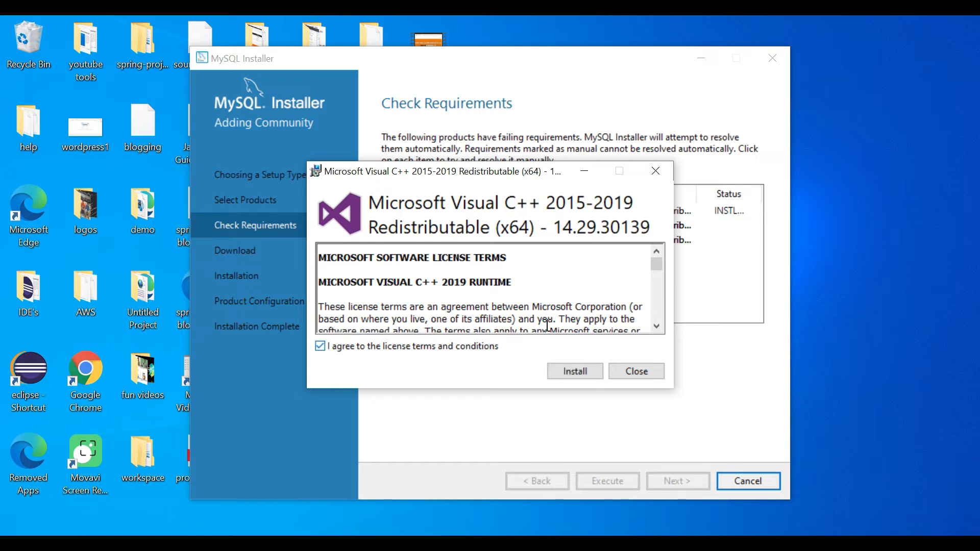
click(579, 371)
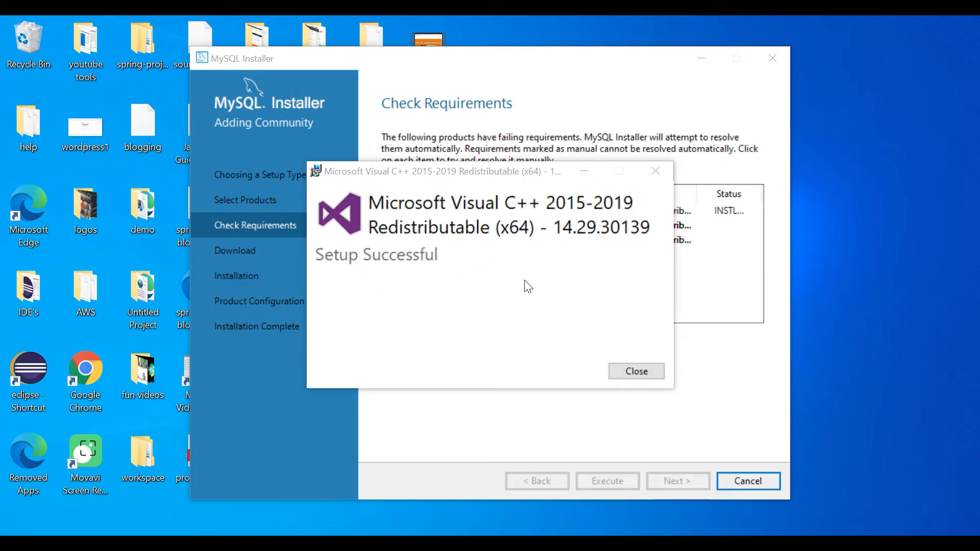
click(638, 371)
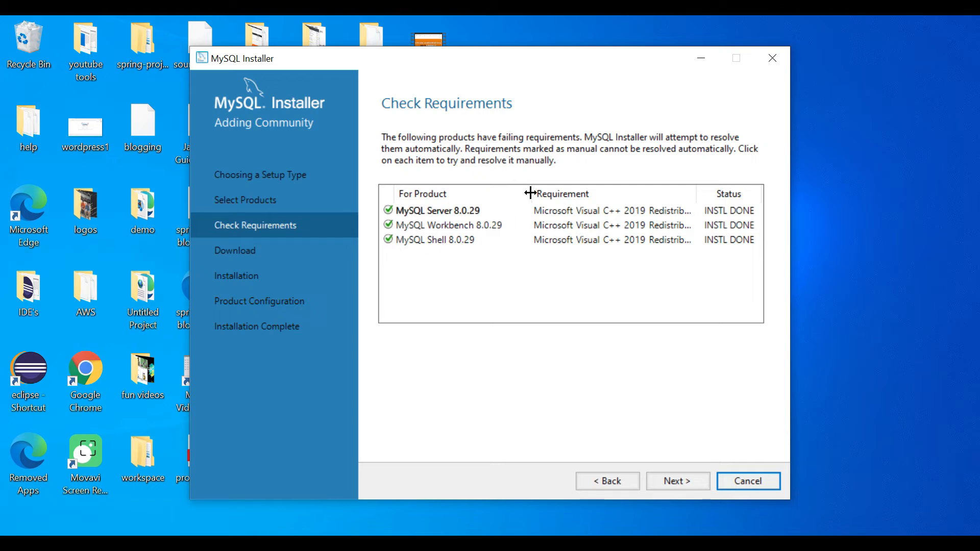
Download MySQL Server, Workbench and Shell 8.0.29 on the Download step
click(676, 479)
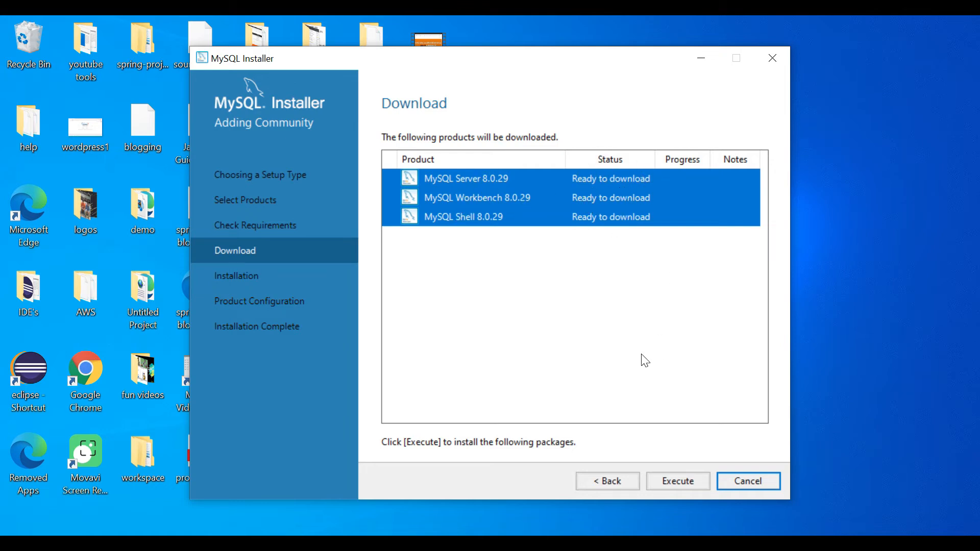
click(691, 475)
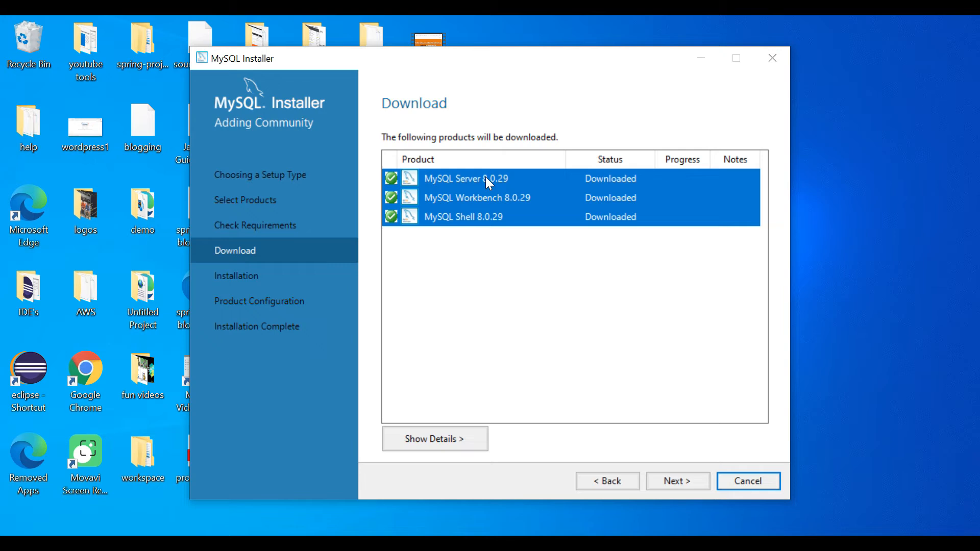
Run the installation of MySQL Server, Workbench and Shell 8.0.29 until all show Complete
click(680, 482)
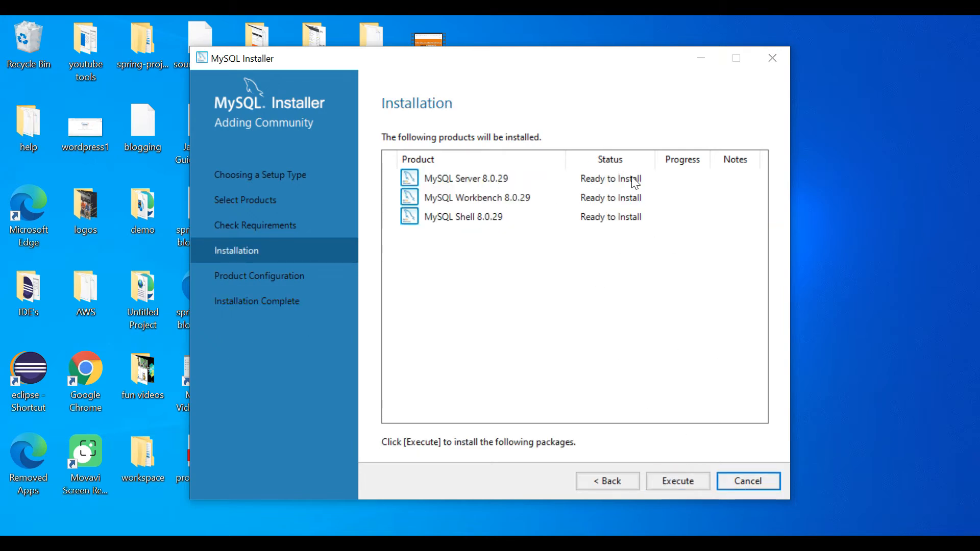
click(680, 480)
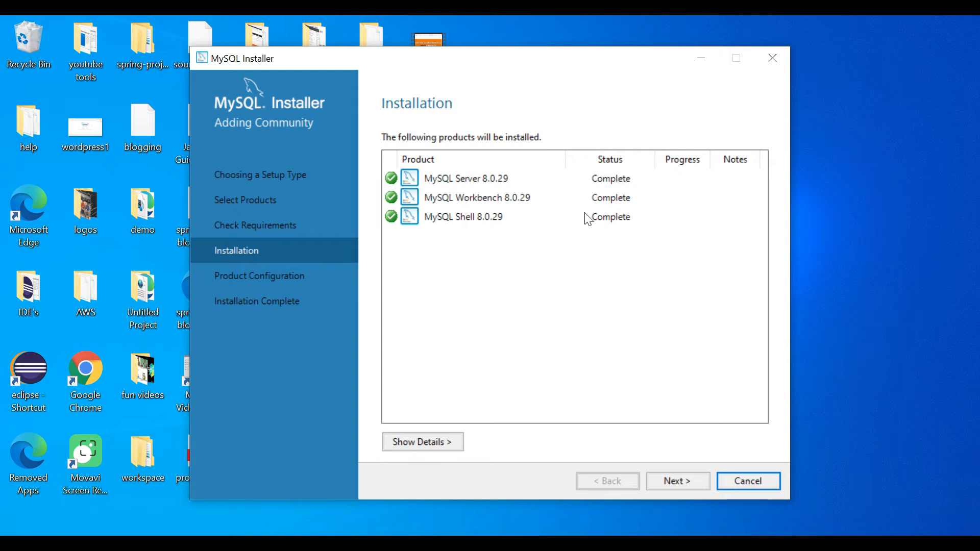
Advance past Installation and Product Configuration to MySQL Server 8.0.29's Type and Networking page
click(686, 482)
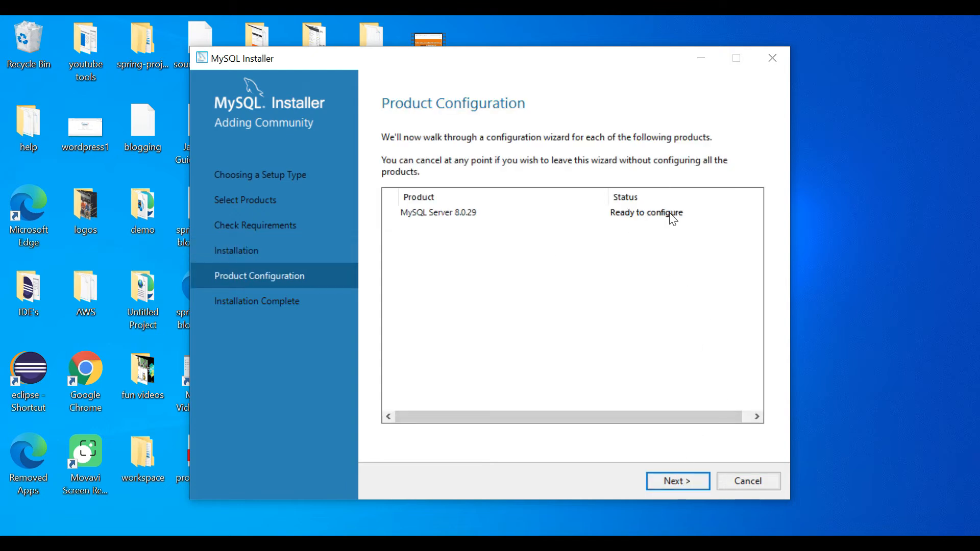
click(683, 483)
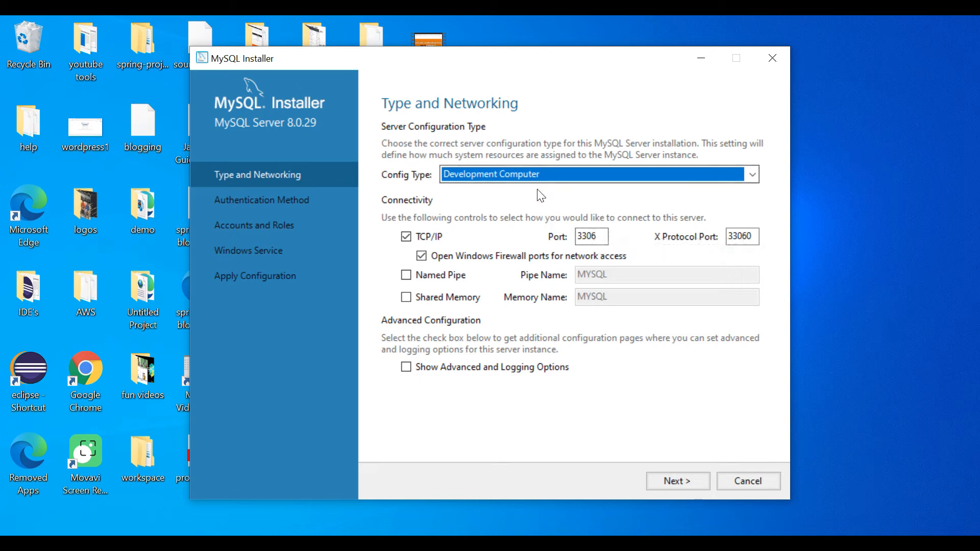
Accept Development Computer with TCP/IP port 3306 and advance to the Authentication Method page
double_click(582, 239)
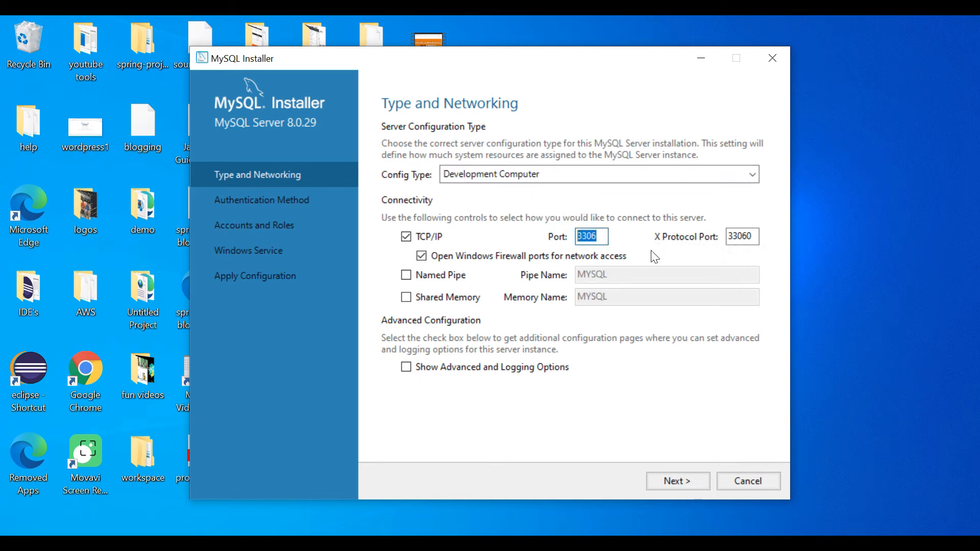
click(693, 487)
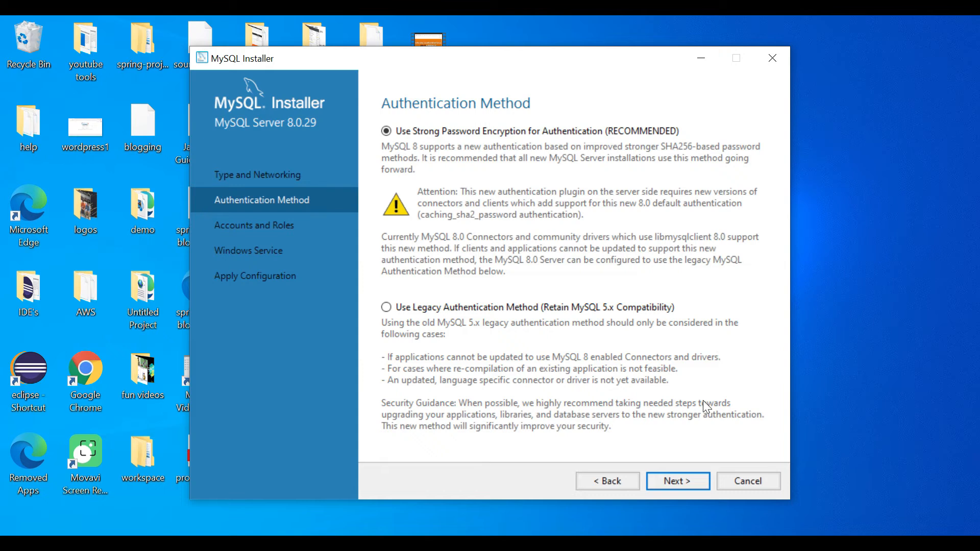
Keep strong password encryption and enter the root password in both password fields
click(684, 481)
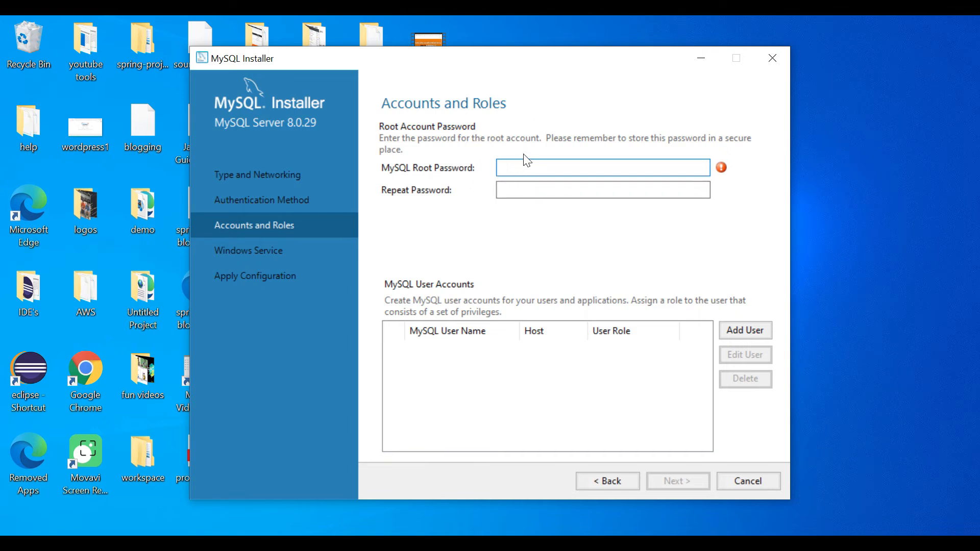
text(root)
key(Tab)
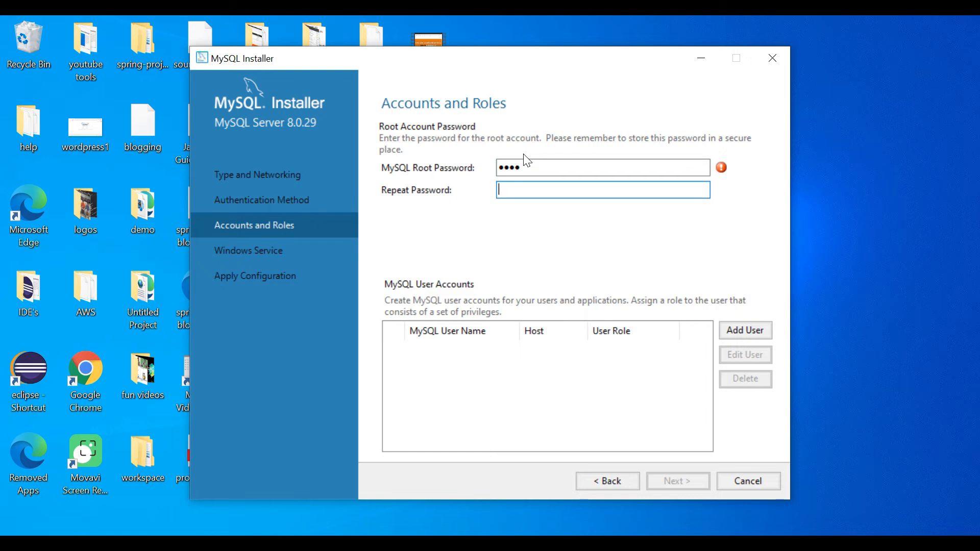
drag(531, 166, 491, 164)
text(•••••••)
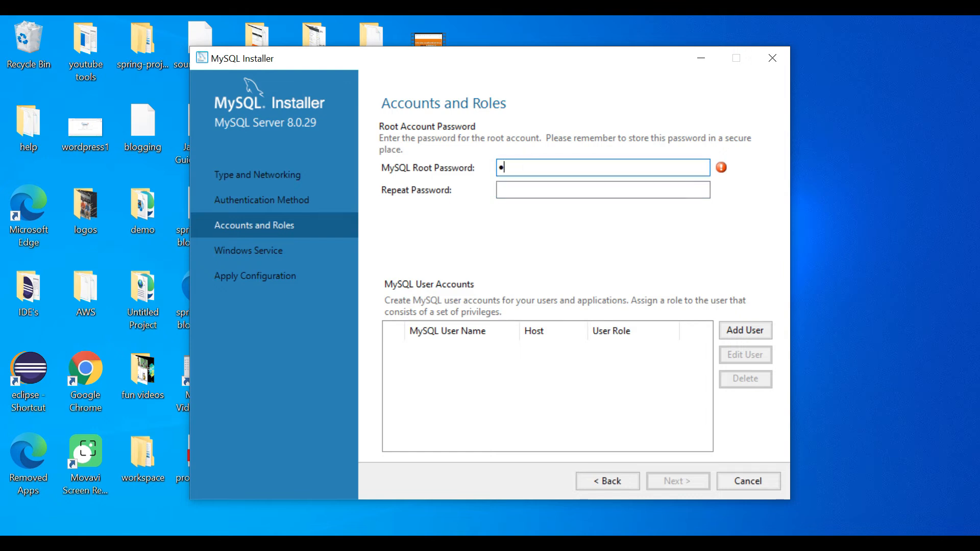
text(••)
key(Tab)
text(••••••••)
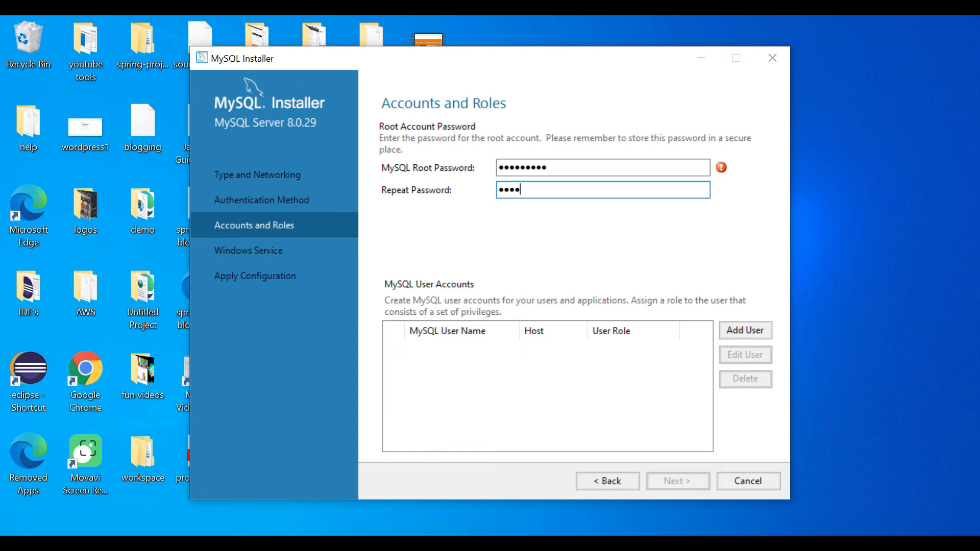
text(•)
Recheck the repeated root password entry and continue to the Windows Service page
click(553, 171)
click(559, 170)
drag(553, 192, 495, 165)
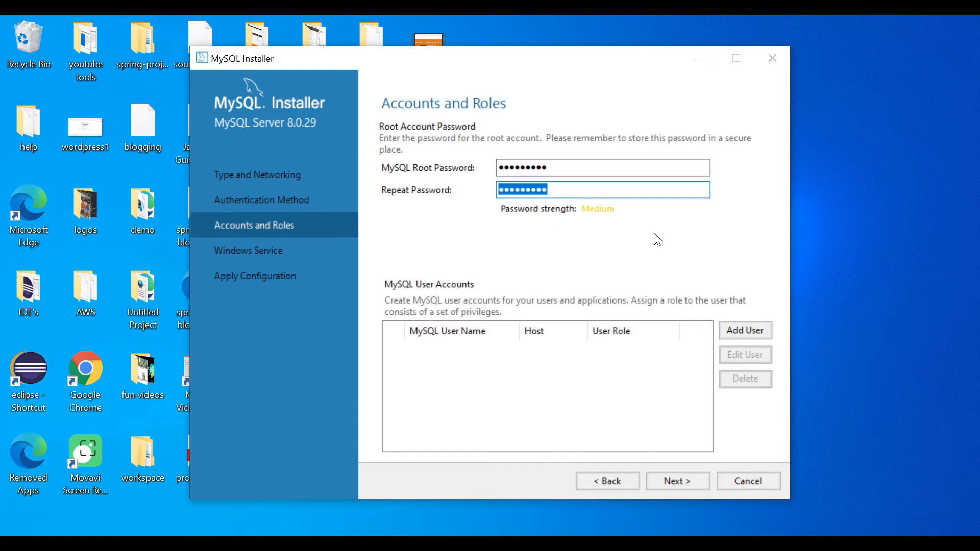
click(683, 481)
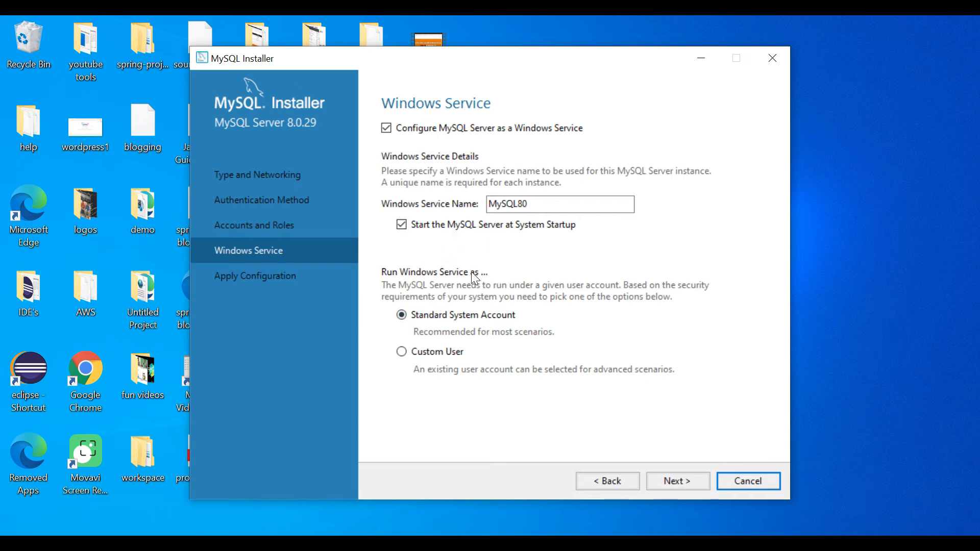
Keep the MySQL80 Windows service settings and execute all seven configuration steps
click(675, 481)
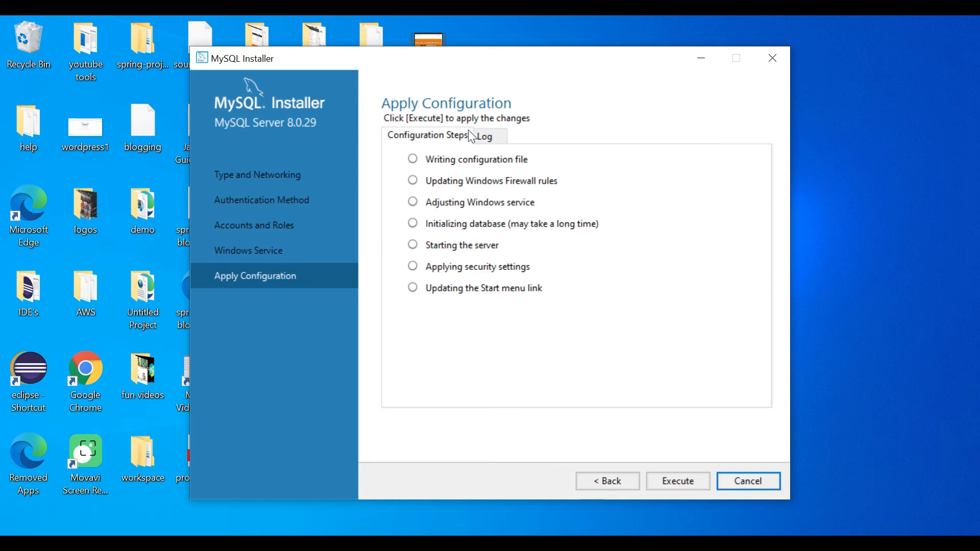
click(682, 482)
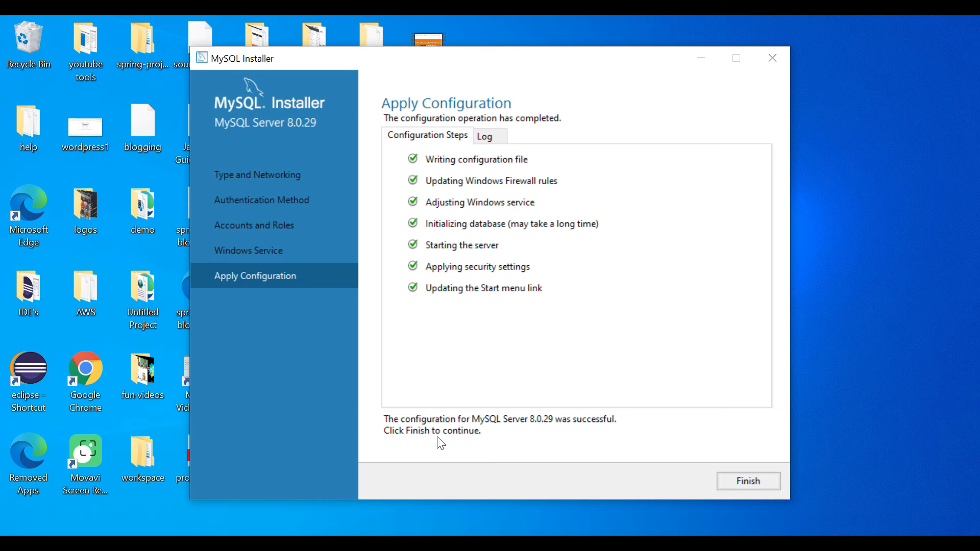
Finish the server configuration and close the installer, launching MySQL Workbench and MySQL Shell
click(748, 488)
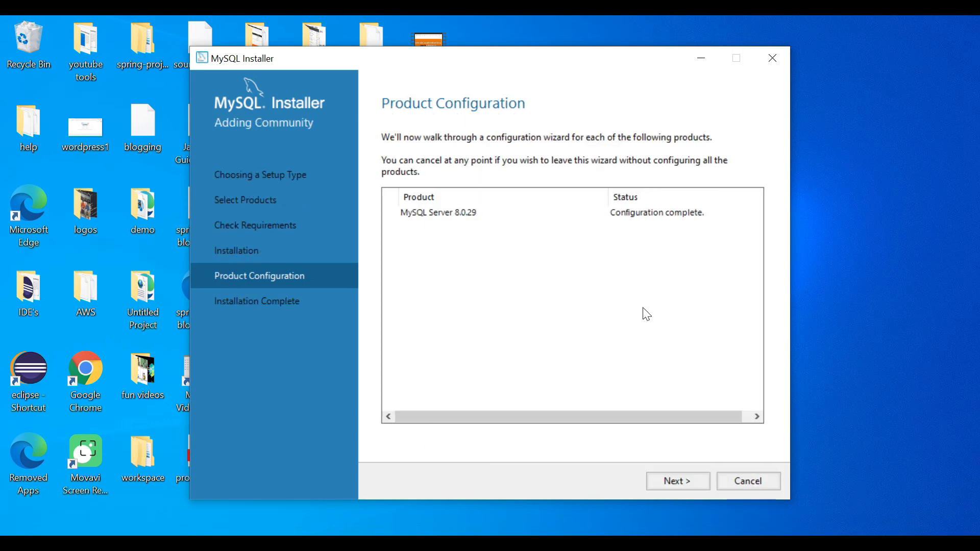
click(669, 482)
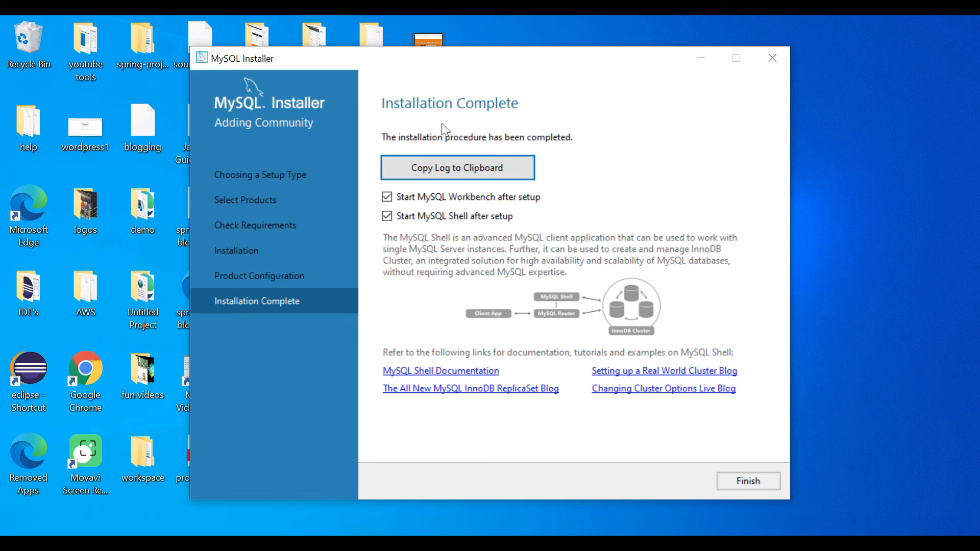
click(751, 487)
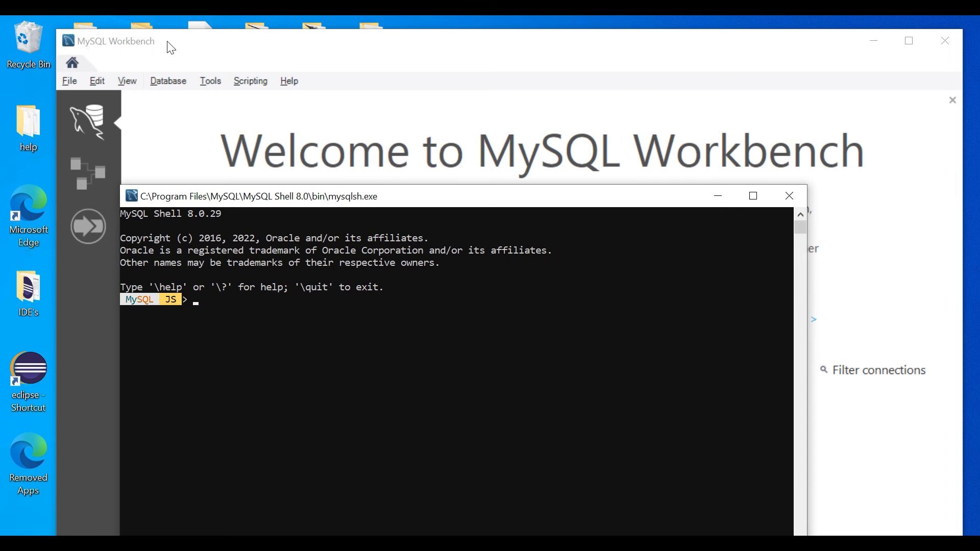
Connect to Local instance MySQL80 as root, saving the password in the vault
click(718, 198)
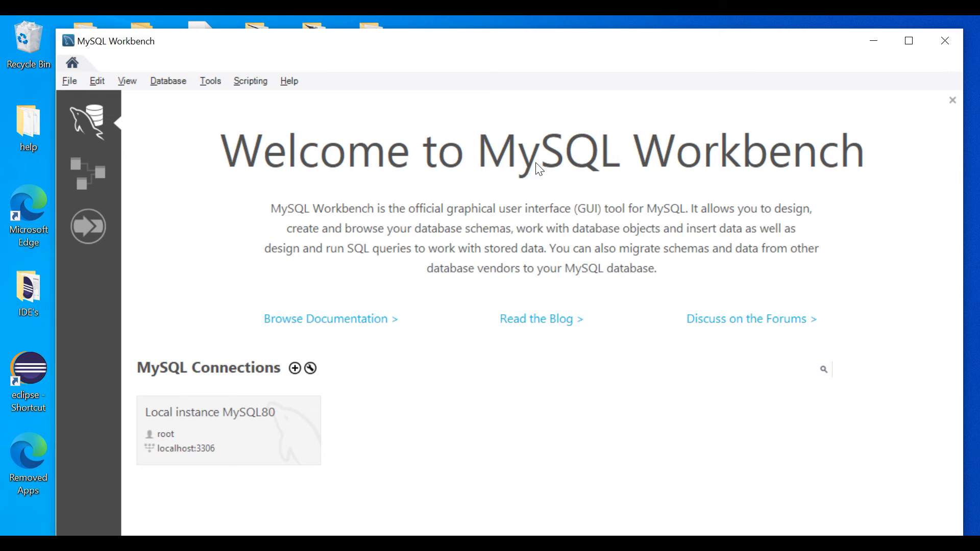
click(240, 431)
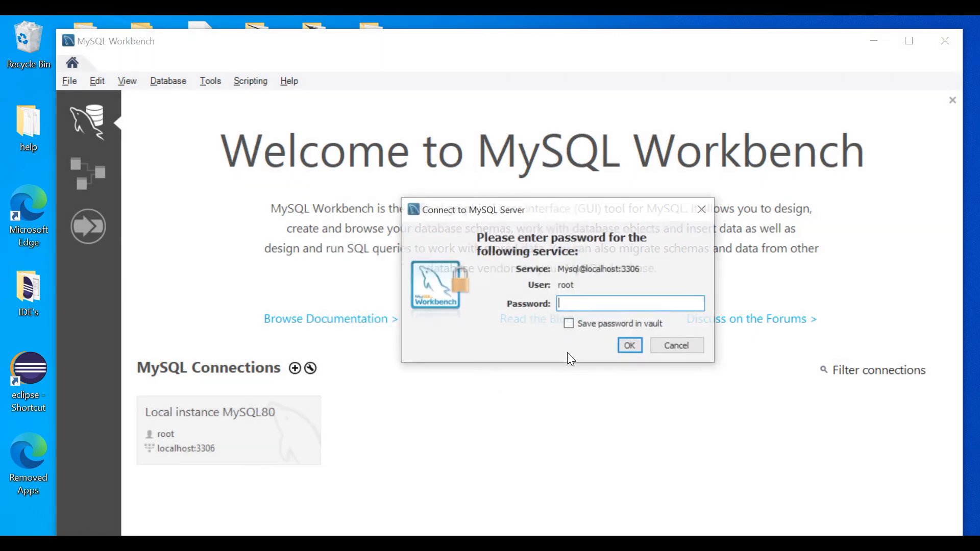
text(***)
key(ctrl+a)
key(BackSpace)
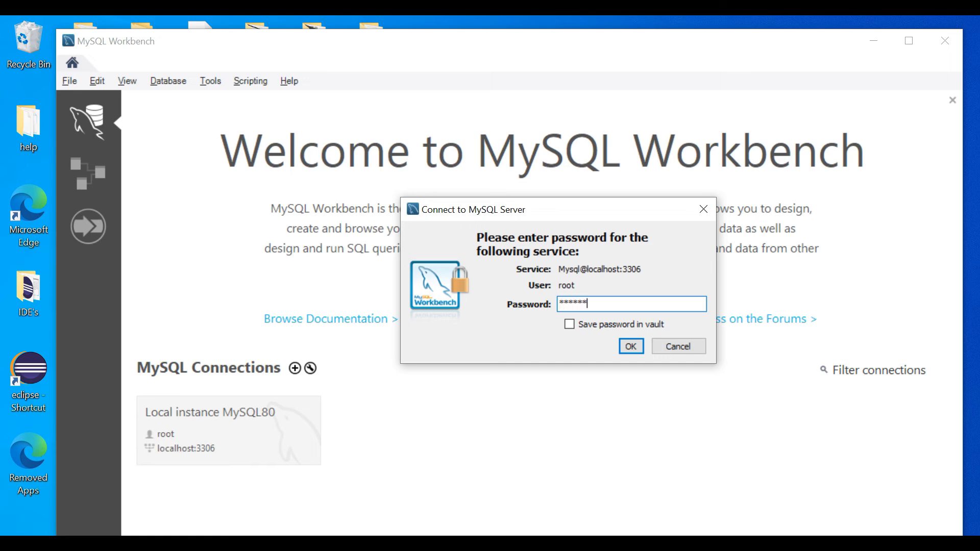
click(569, 324)
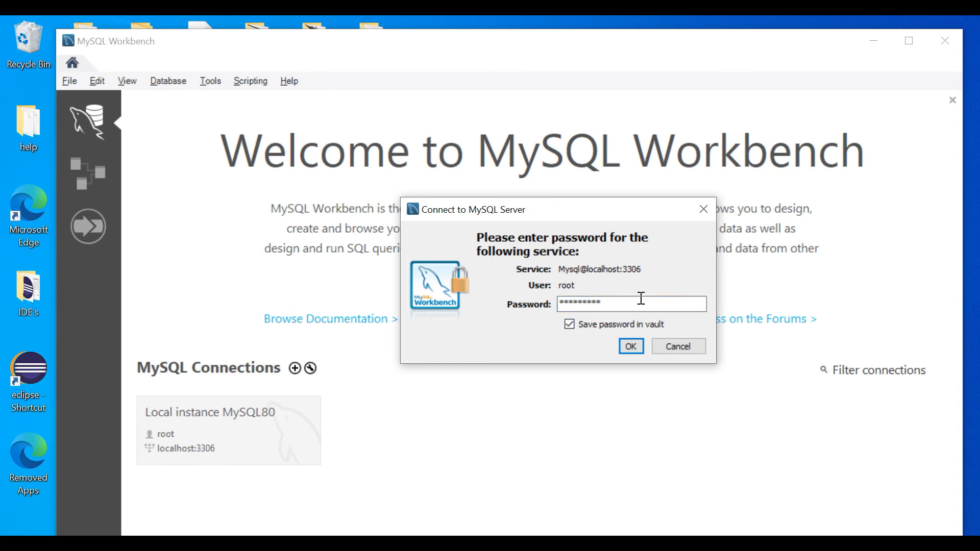
click(631, 347)
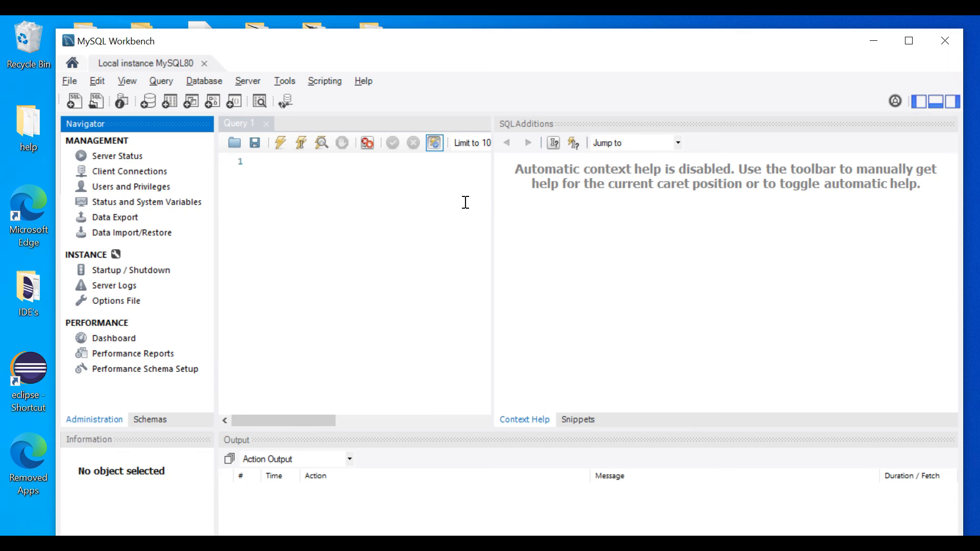
Run 'create database demo;' in the Query 1 editor
drag(492, 202, 780, 204)
click(414, 174)
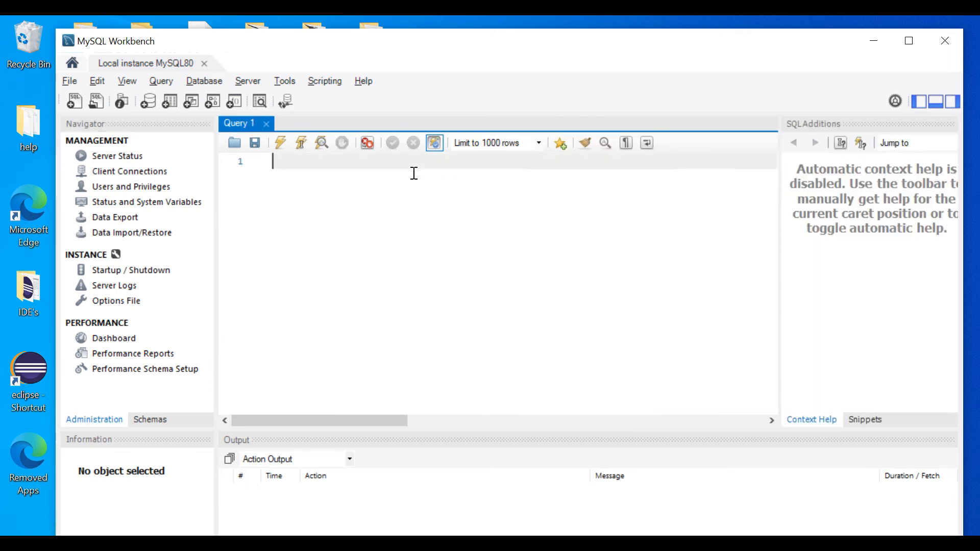
text(create database demo;)
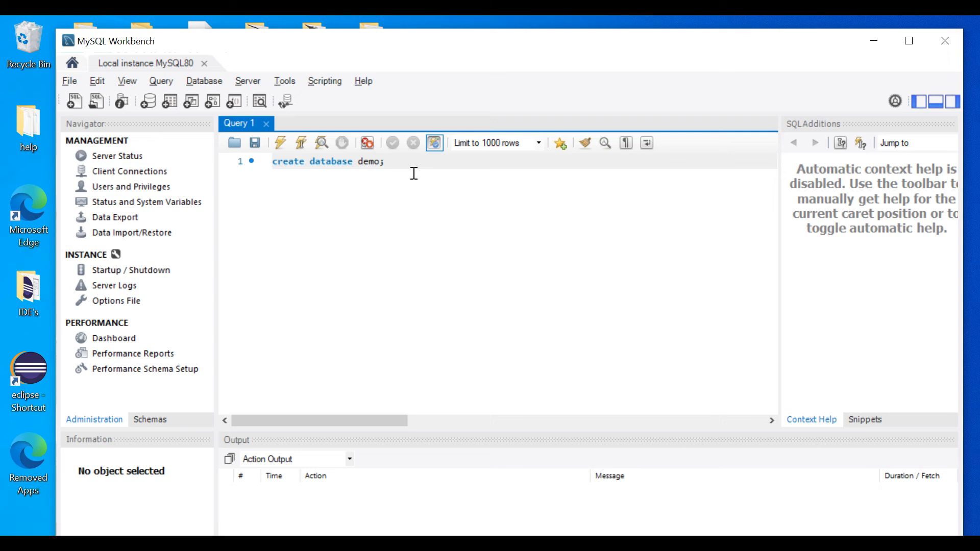
click(262, 164)
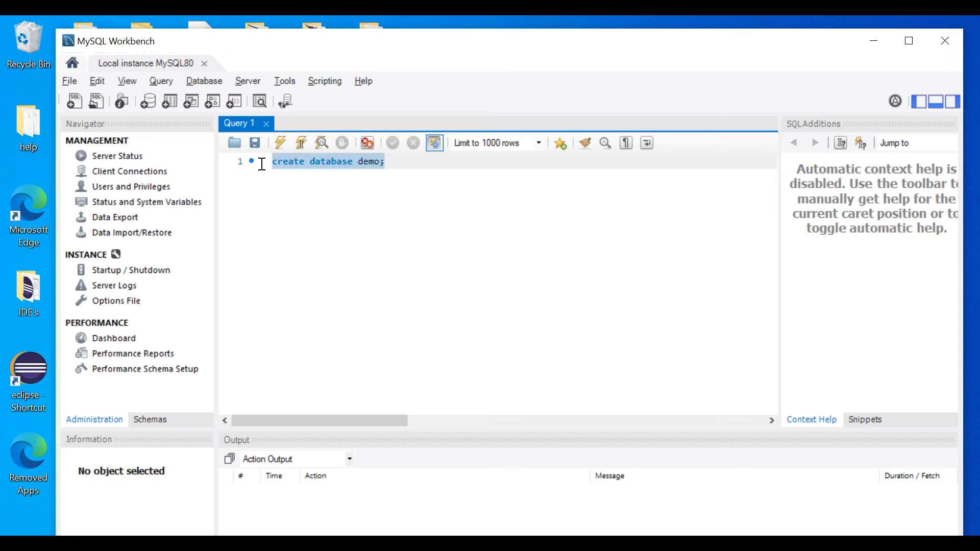
click(281, 143)
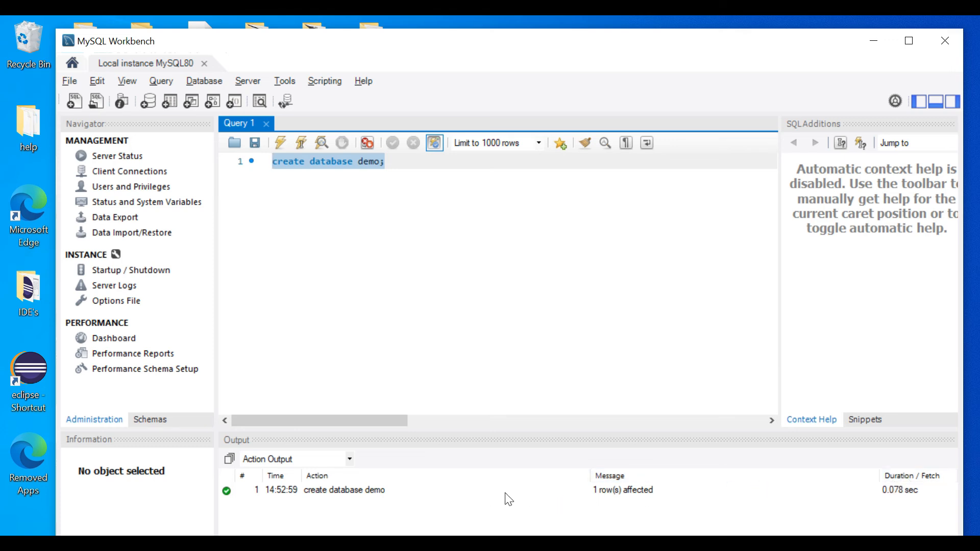
Refresh the Schemas list and select the new demo schema beside sys
click(151, 250)
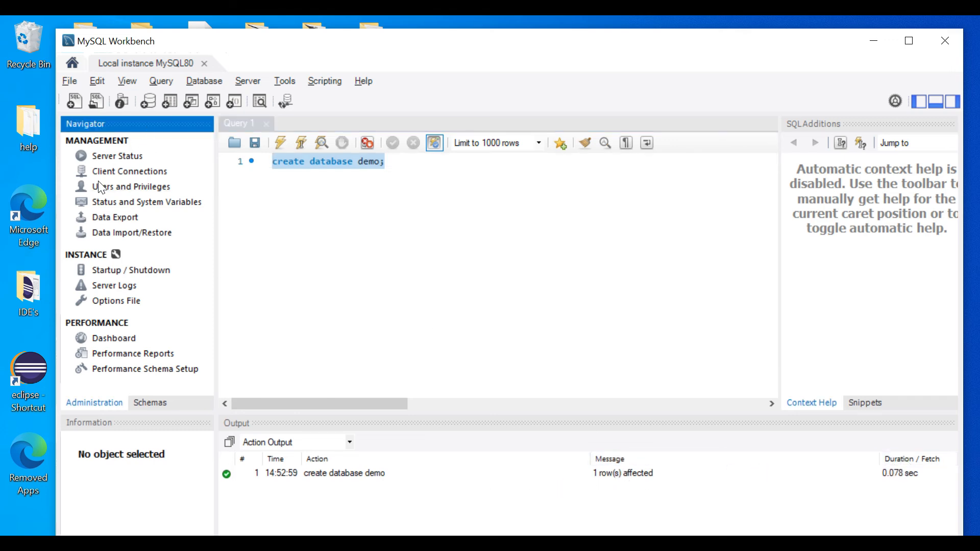
click(154, 404)
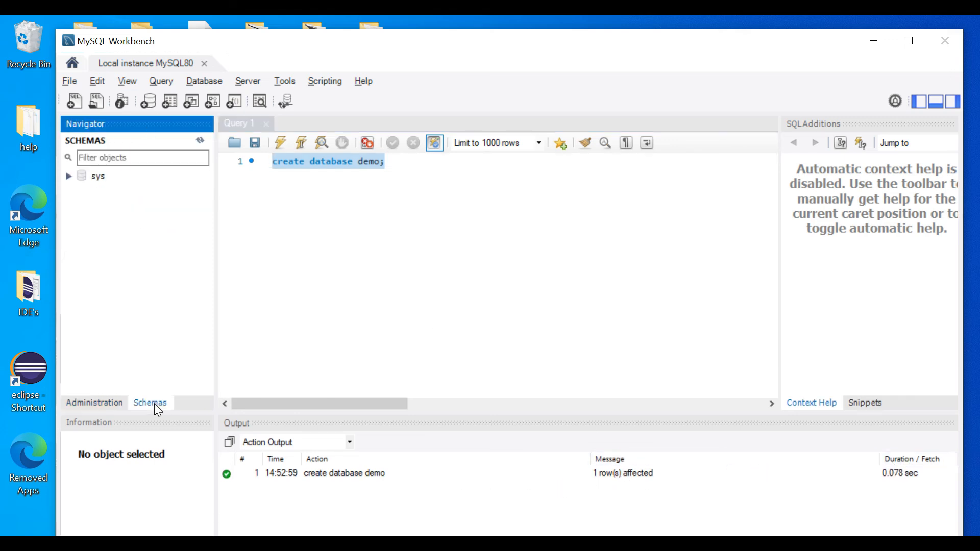
click(200, 140)
click(105, 178)
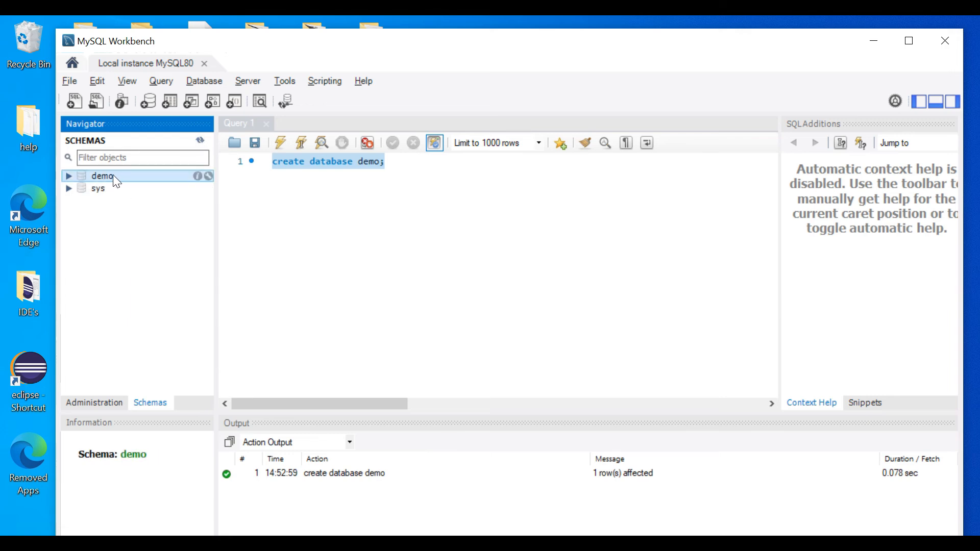
click(417, 168)
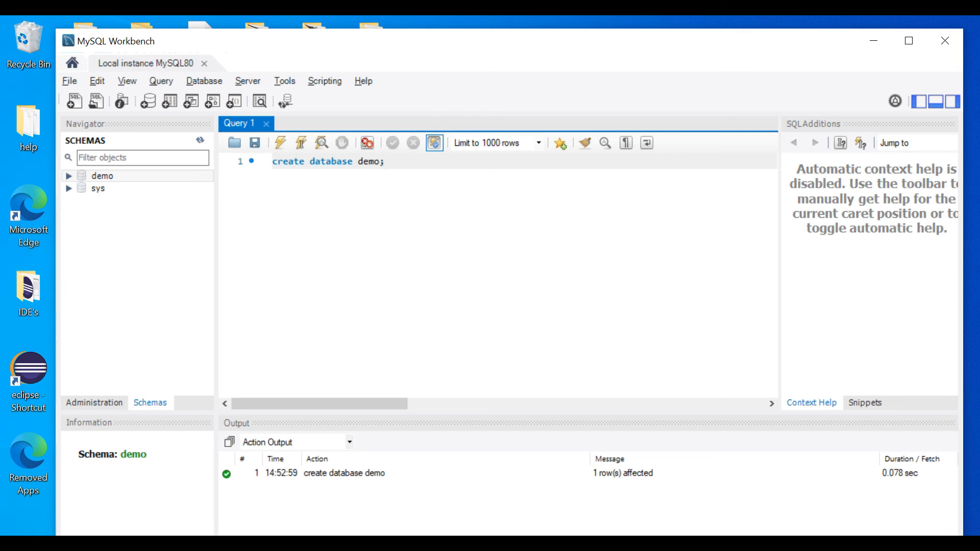
Launch Command Prompt from Windows search, then switch to the File Explorer Desktop window
click(15, 543)
text(mm)
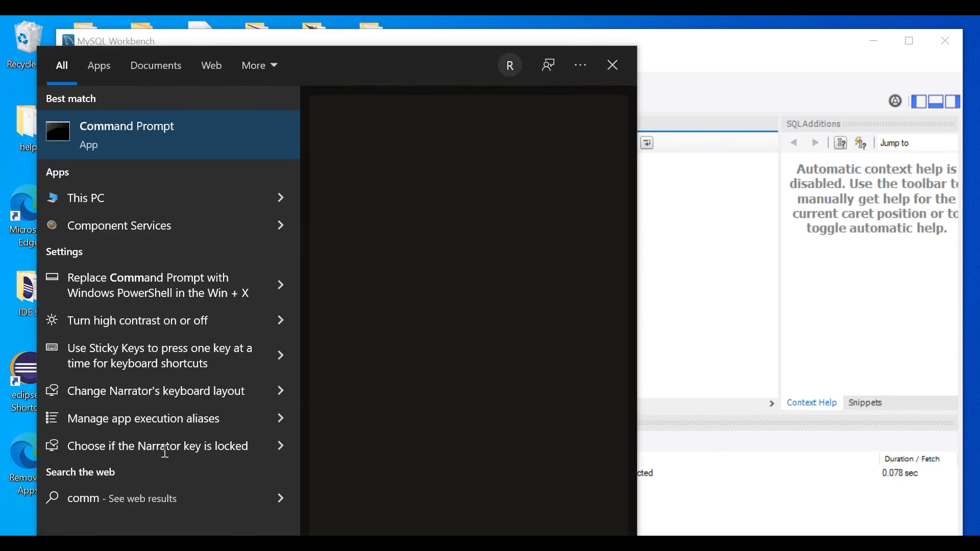
click(137, 136)
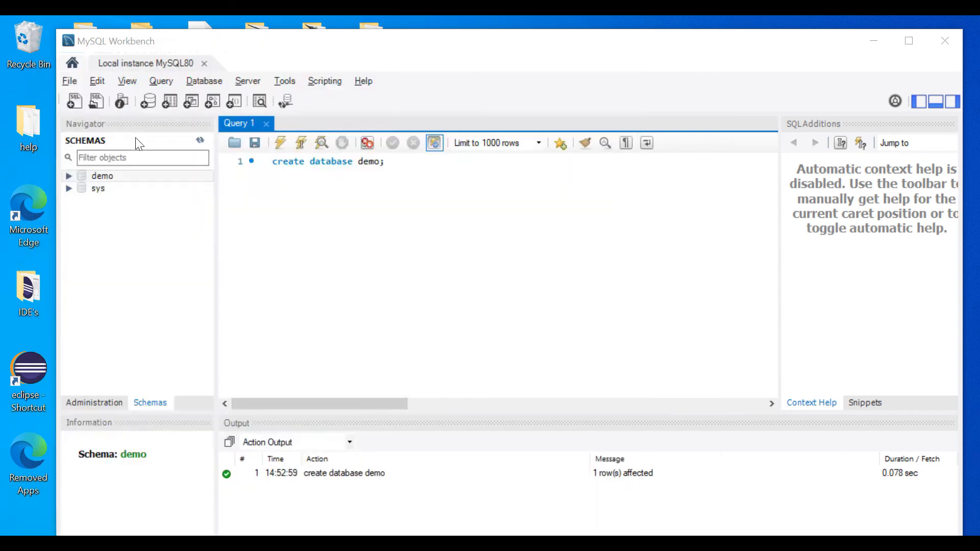
key(alt+Tab)
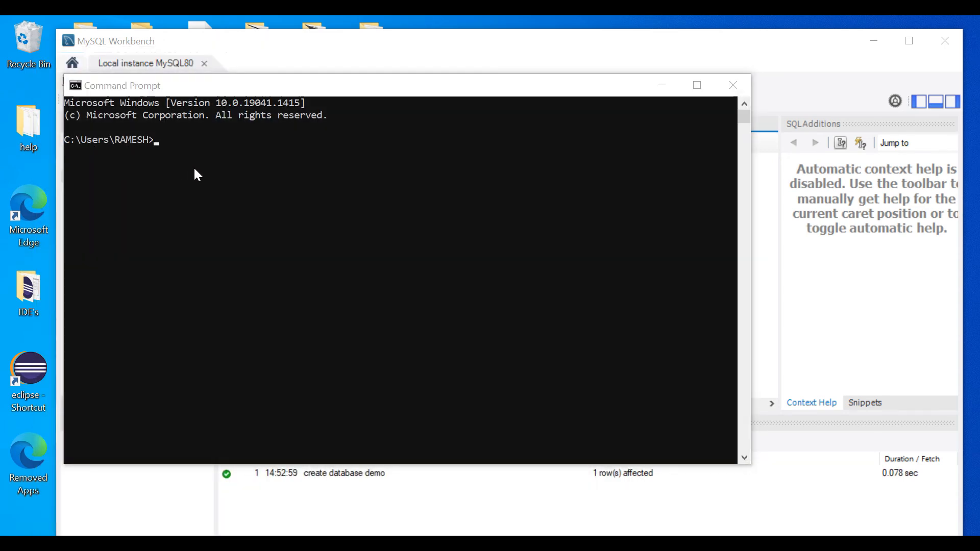
key(alt+Tab)
key(alt+Tab)
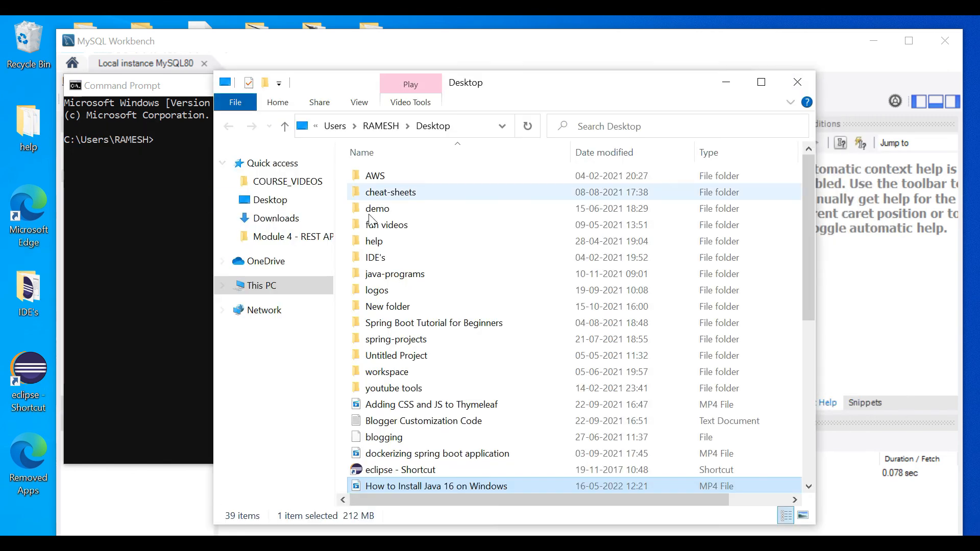
Browse from This PC into the OS (C:) drive's Program Files folder
click(263, 286)
click(429, 379)
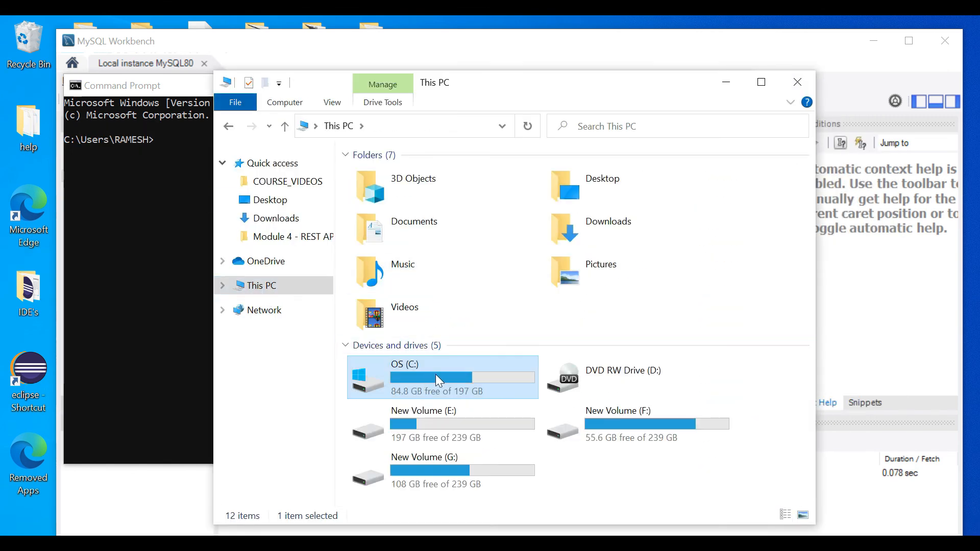
double_click(436, 375)
scroll(457, 281, down, 1)
double_click(416, 323)
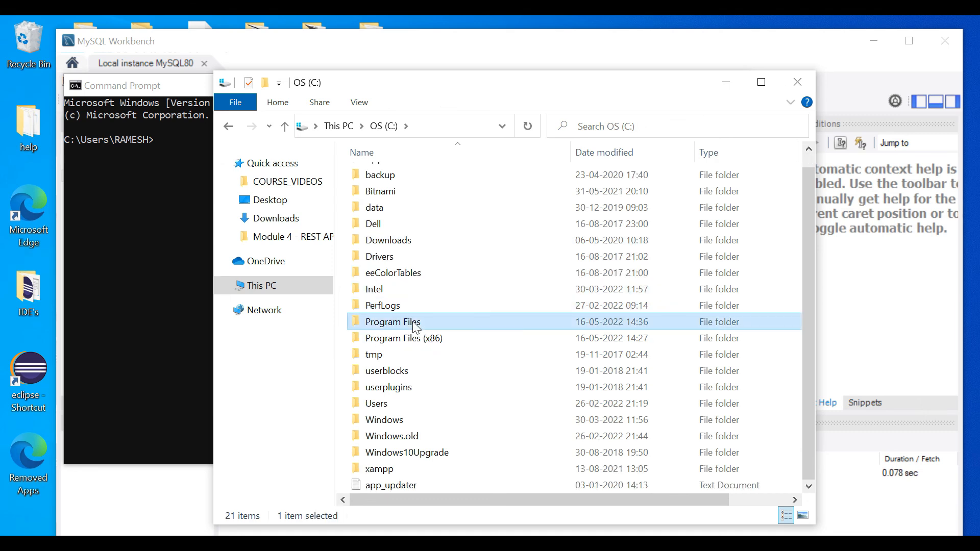
scroll(483, 313, down, 2)
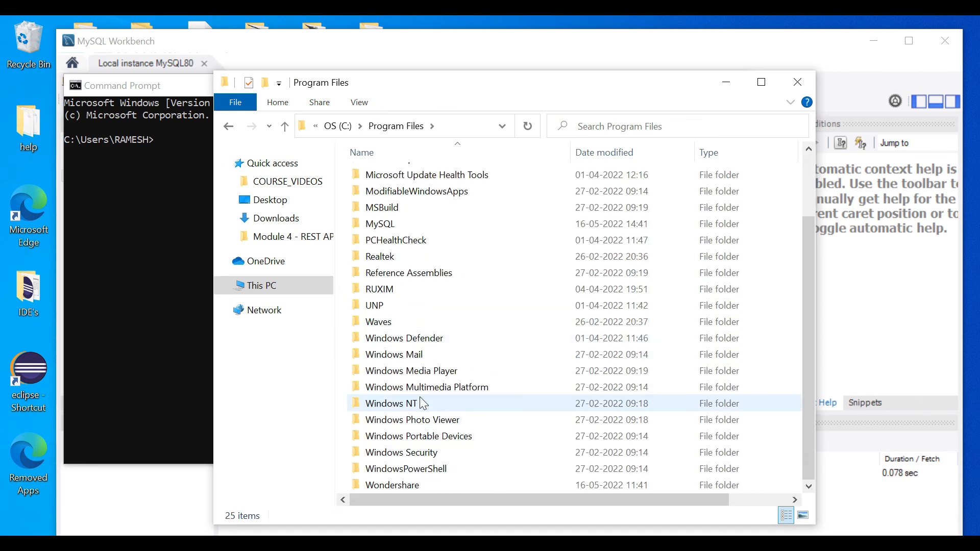
scroll(440, 392, up, 2)
Open MySQL\MySQL Server 8.0\bin, copy its address-bar path, and close Explorer
double_click(380, 307)
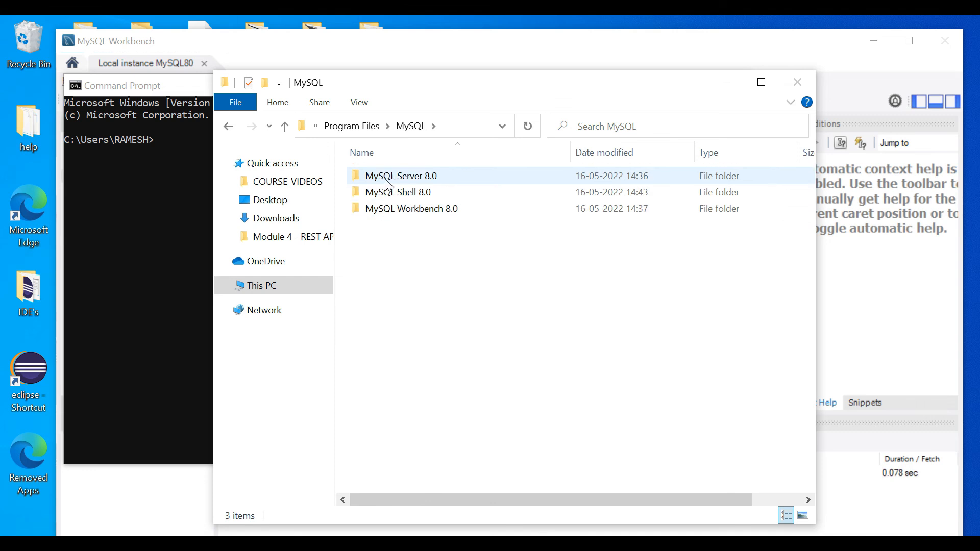
double_click(389, 177)
double_click(389, 177)
click(459, 128)
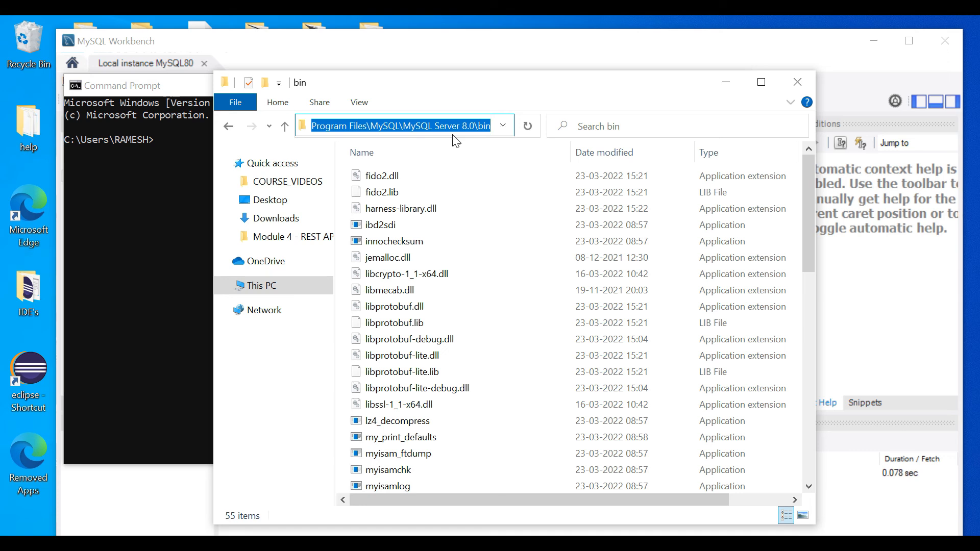
click(798, 85)
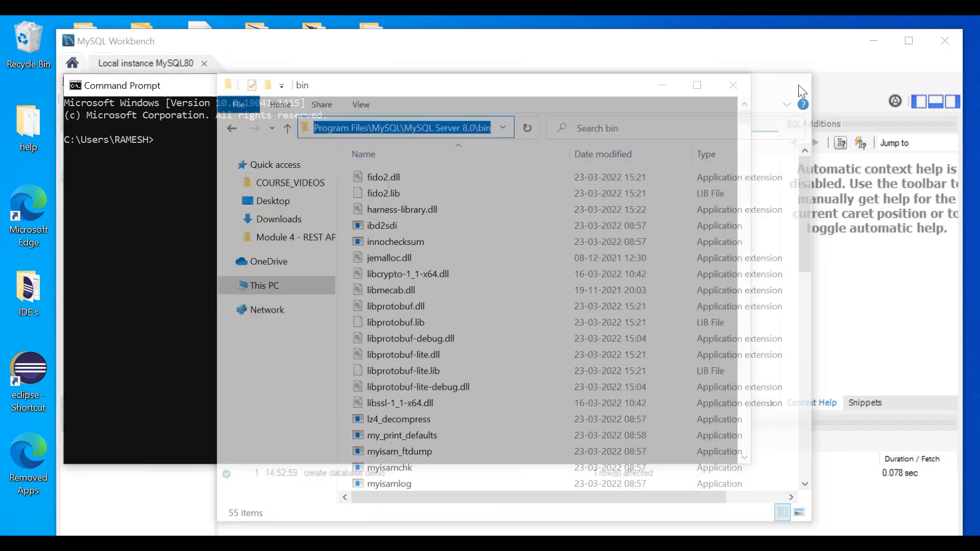
Change directory to the pasted C:\Program Files\MySQL\MySQL Server 8.0\bin path
text(cd)
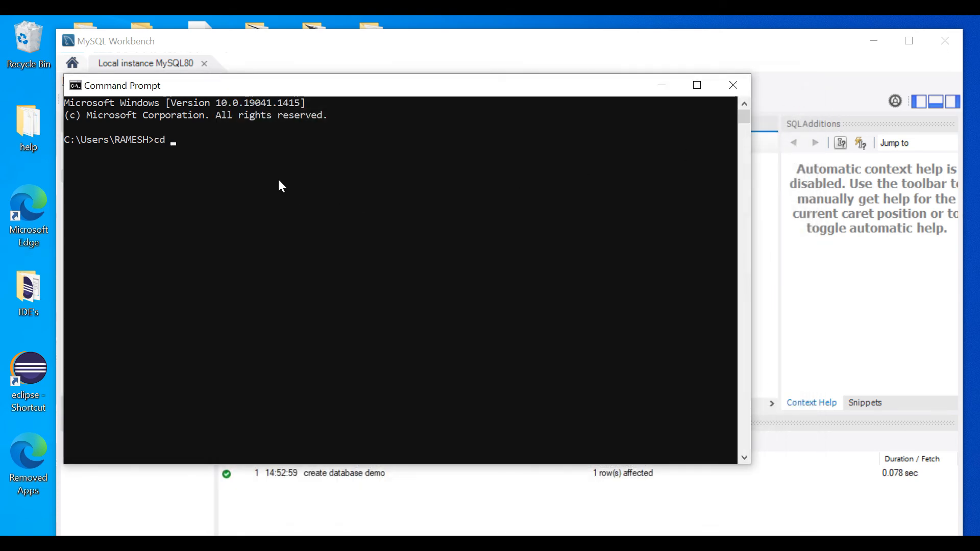
text(C:\Program Files\MySQL\MySQL Server 8.0\bin)
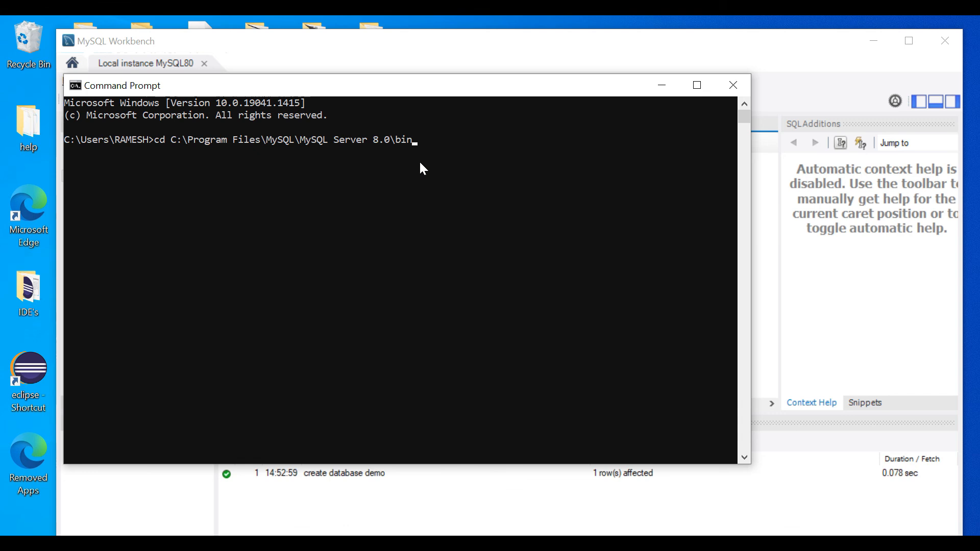
key(Return)
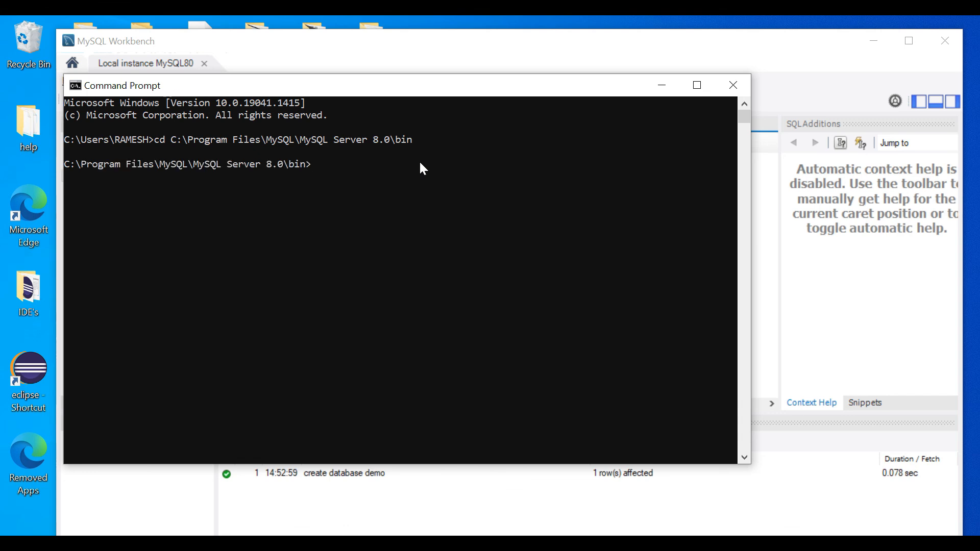
Log into the mysql client with 'mysql -u root' and the root password
text(mysql -u root -p)
key(Return)
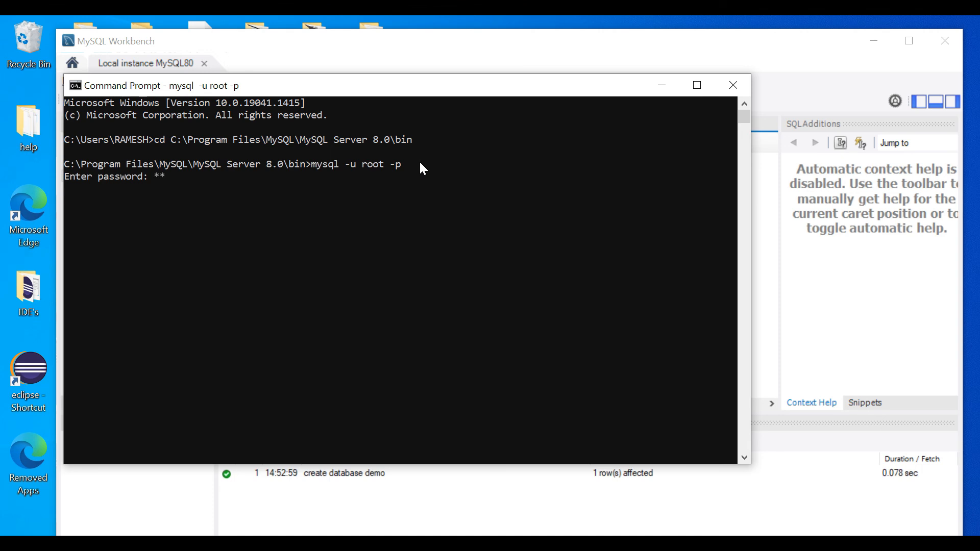
text(*********)
key(Return)
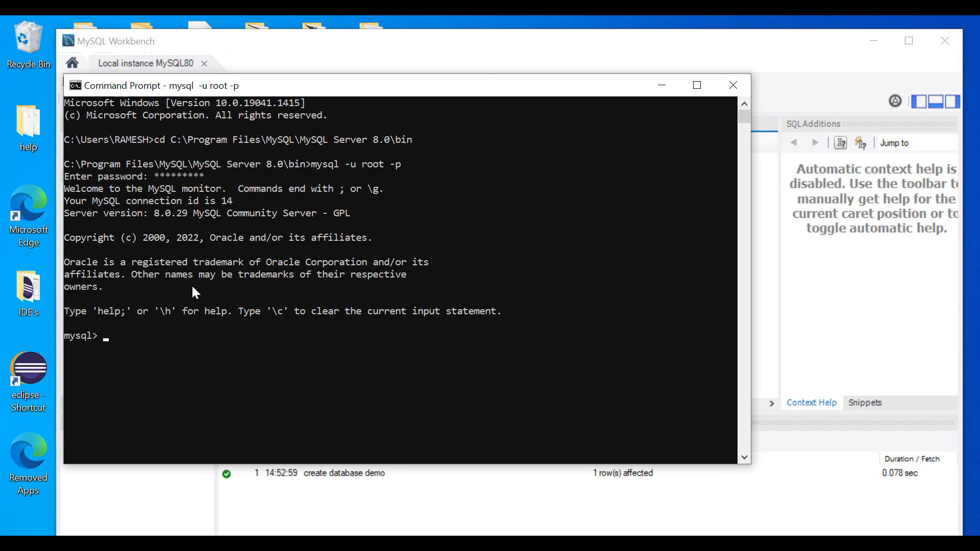
Create a new database named ramesh at the mysql> prompt
text(create )
text(databa)
text(se)
text( de)
key(BackSpace)
key(BackSpace)
text(ramesh;)
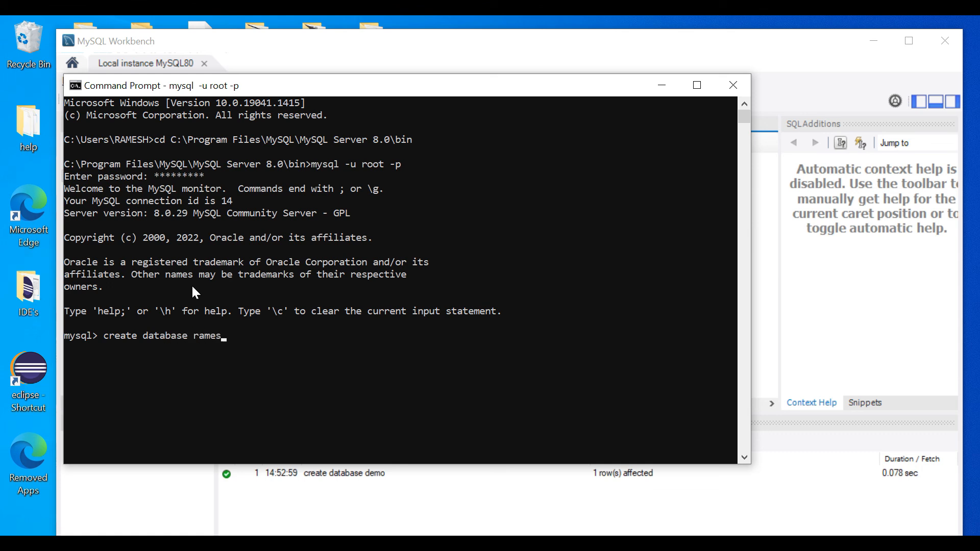
key(Return)
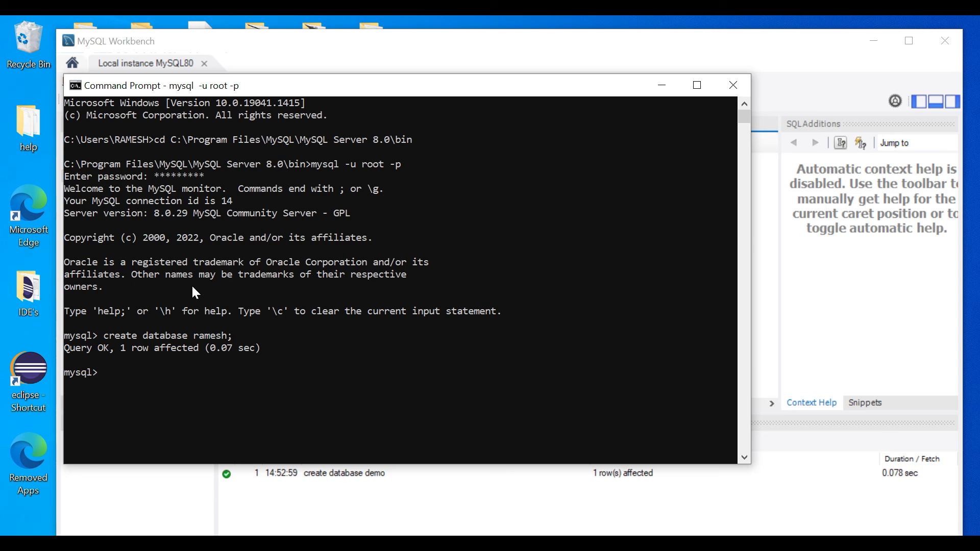
Run 'show databases;' to list all six databases, including demo and ramesh
text(show databases;)
key(Return)
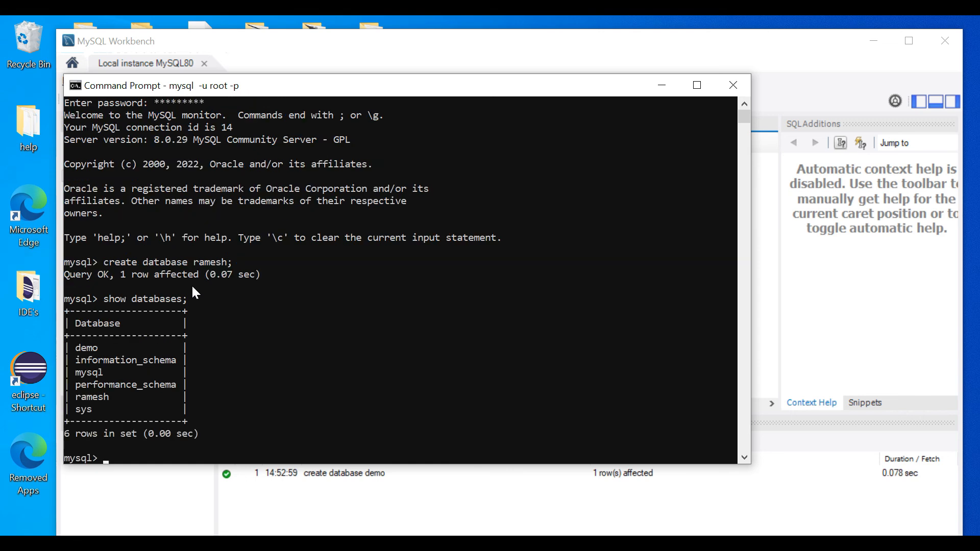
scroll(159, 314, down, 1)
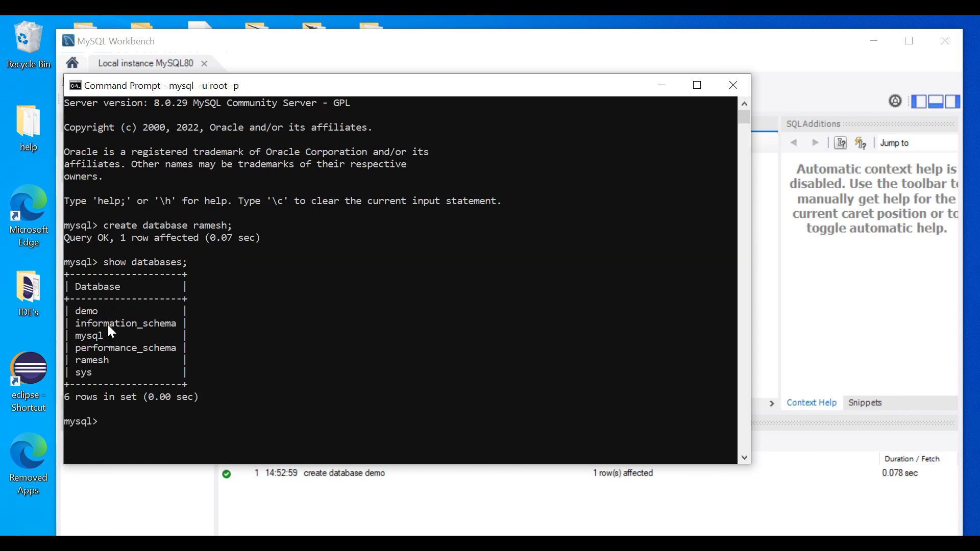